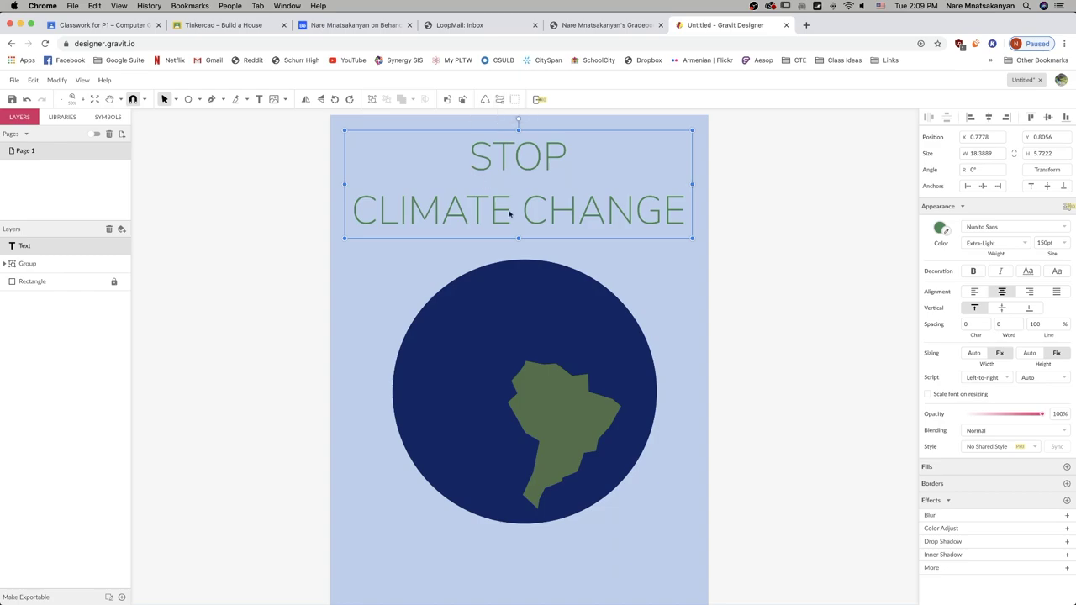
Convert the STOP CLIMATE CHANGE text to a path and open its anchor points for editing.
left_click(499, 100)
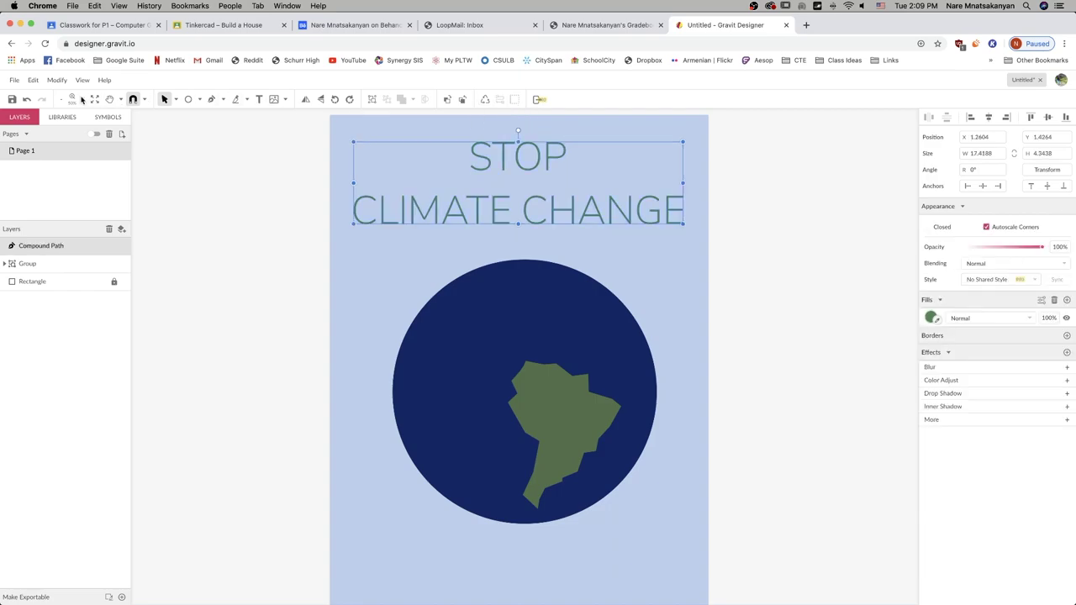
left_click(82, 99)
left_click(82, 100)
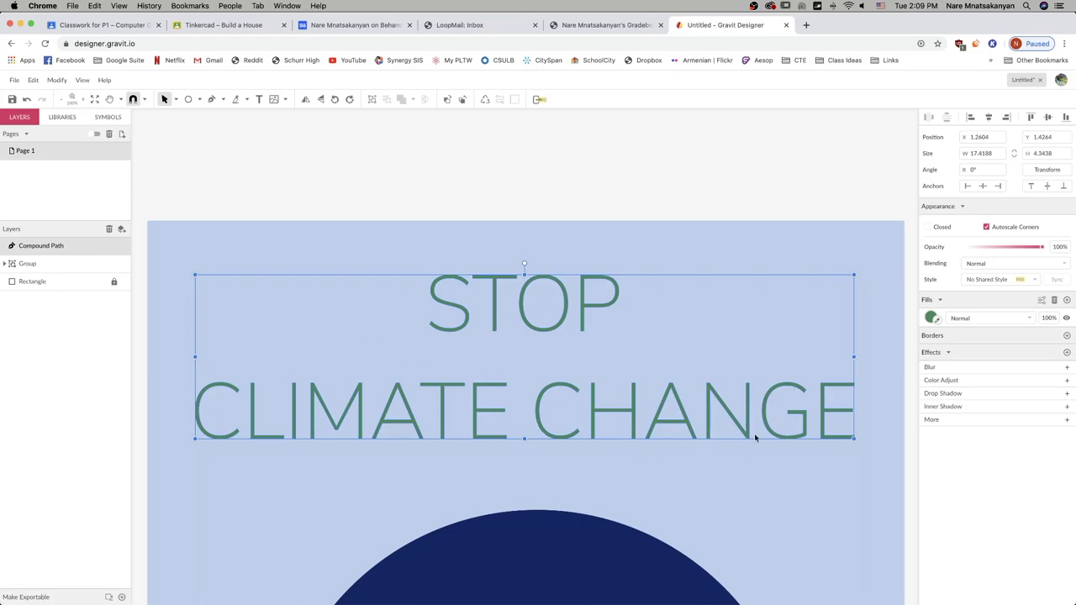
double_click(707, 422)
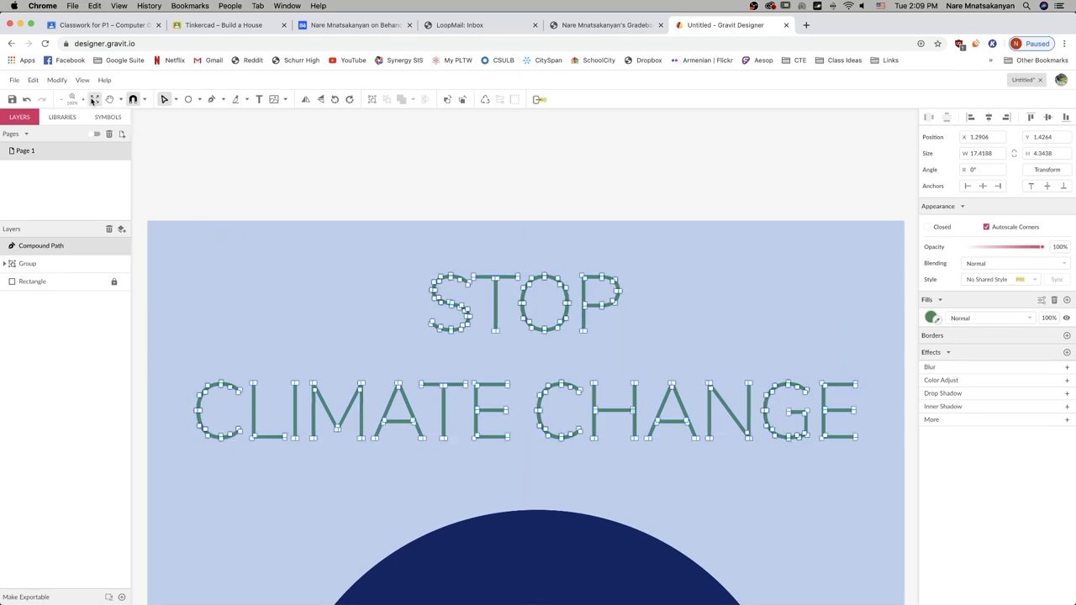
Extend the left leg of the N in CHANGE straight down into the globe, its bottom anchors at about Y 9.76 in.
left_click(85, 100)
left_click(85, 100)
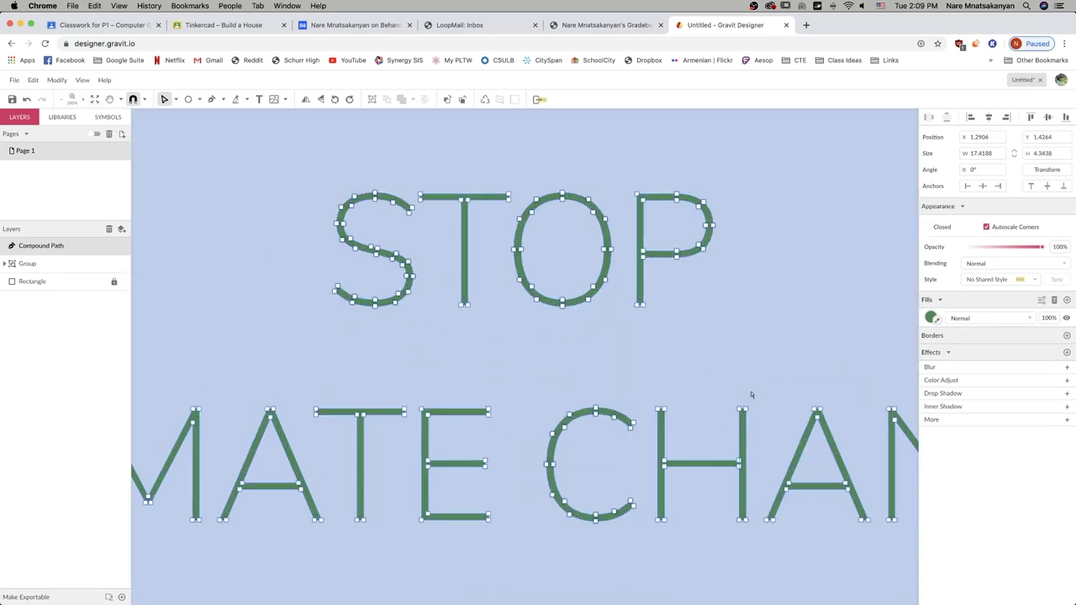
key("space")
left_click_drag(773, 360, 396, 246)
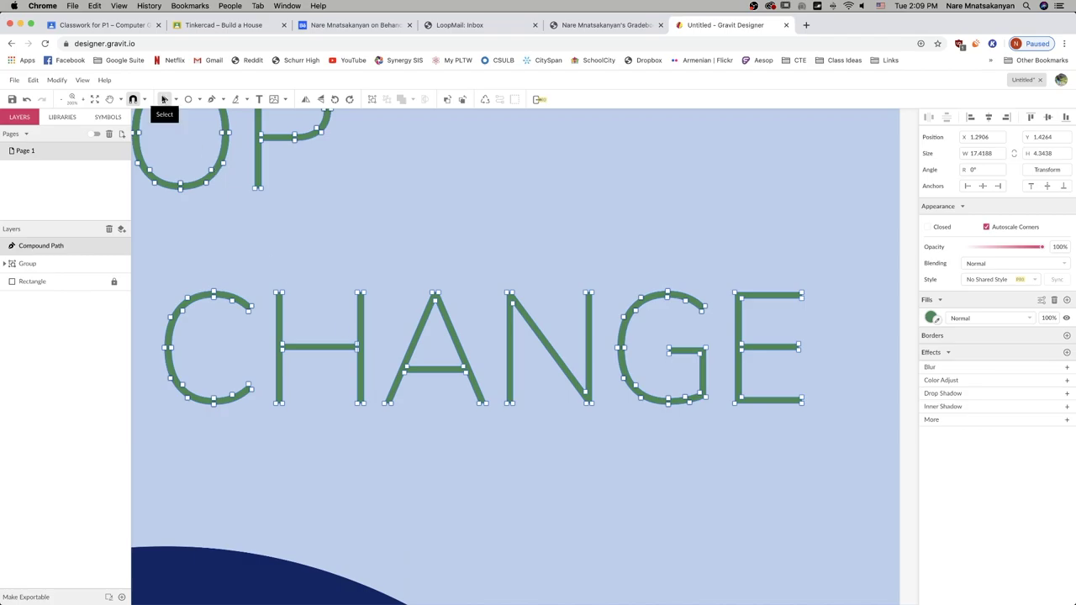
scroll(426, 426, "up", 3)
key("space")
left_click_drag(577, 353, 350, 219)
left_click_drag(791, 588, 665, 516)
left_click_drag(560, 547, 316, 570)
left_click(500, 433)
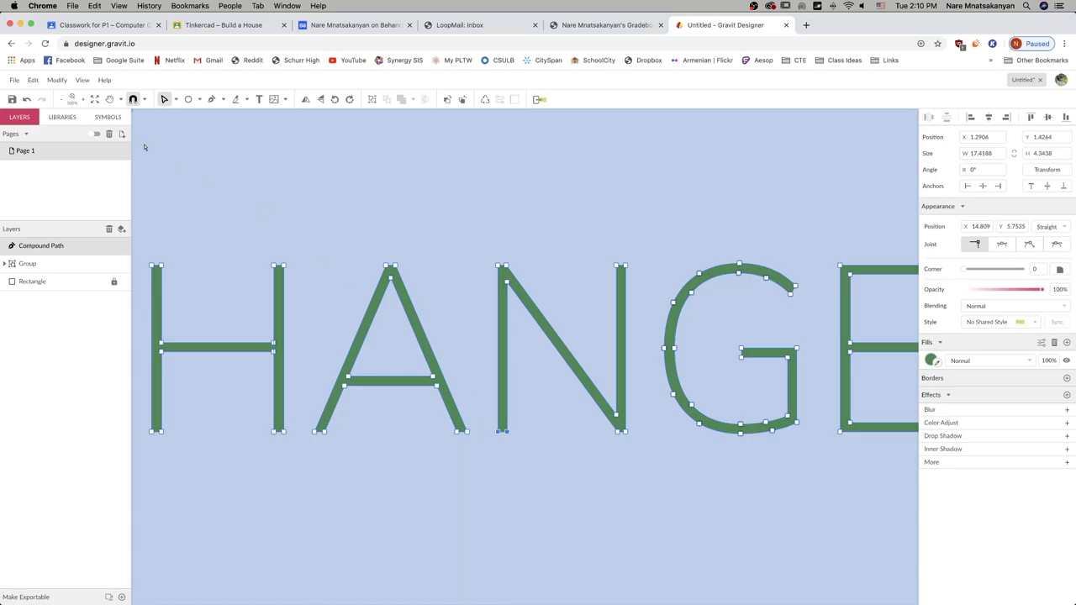
left_click(61, 100)
left_click(61, 100)
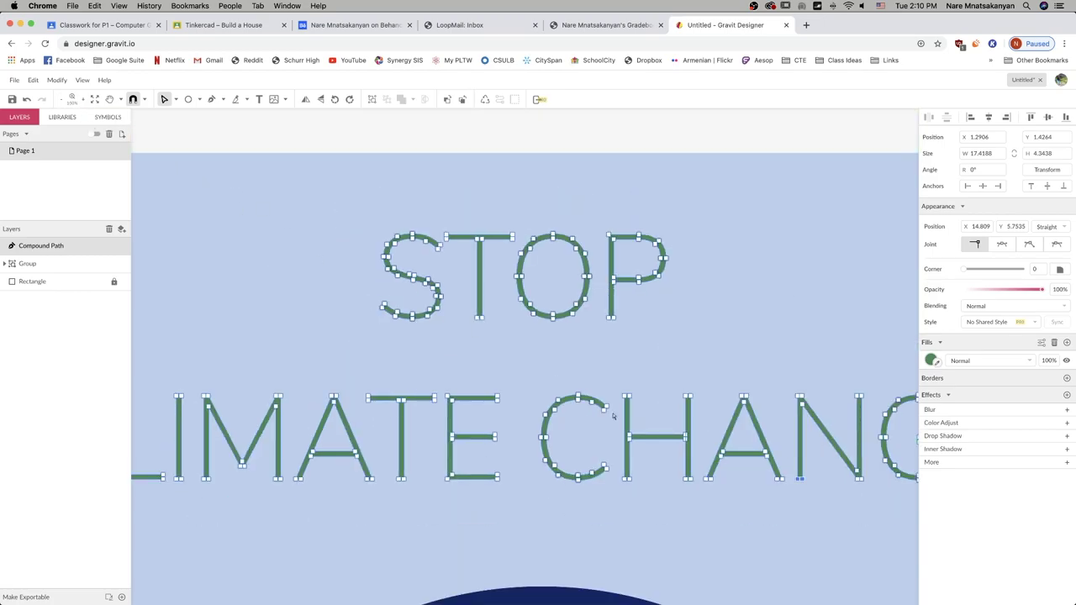
key("space")
left_click_drag(787, 536, 362, 226)
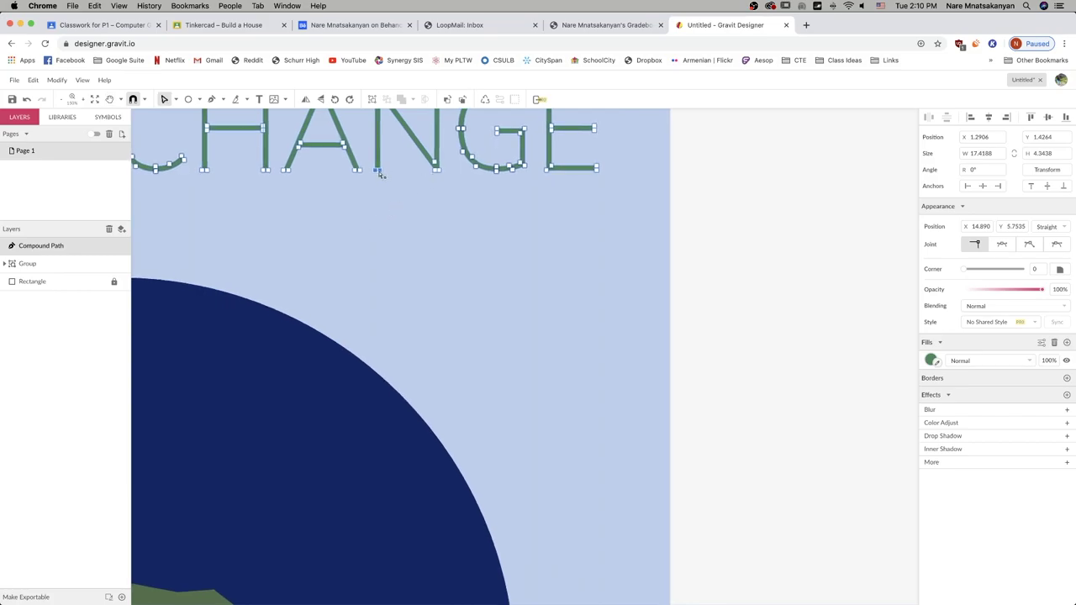
left_click_drag(379, 171, 378, 397)
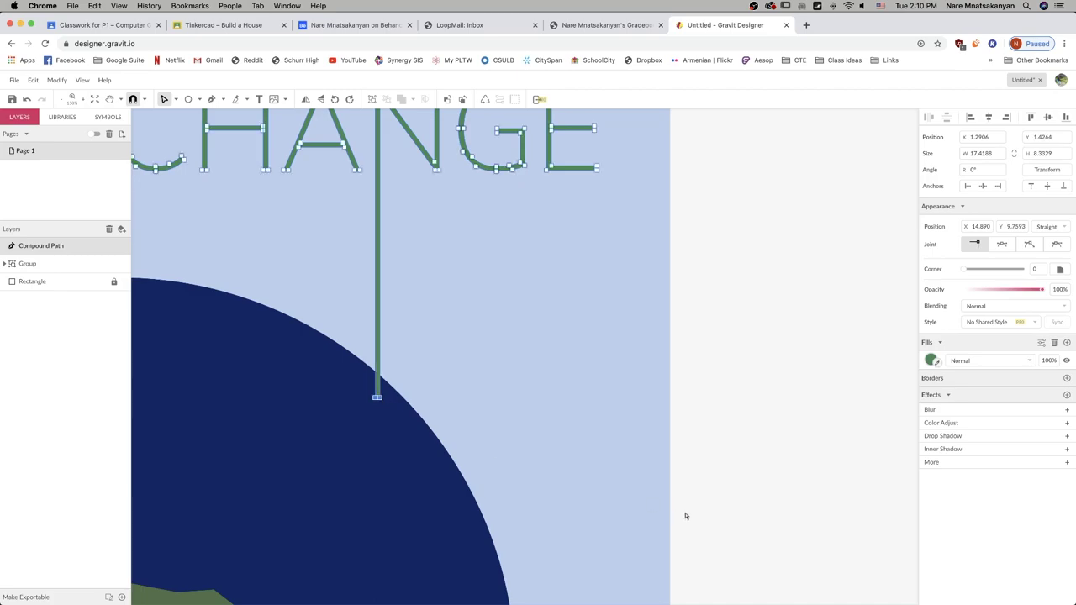
Extend the left leg of the H in CHANGE and the stem of the T in CLIMATE straight down into the globe.
key("space")
left_click_drag(240, 221, 568, 312)
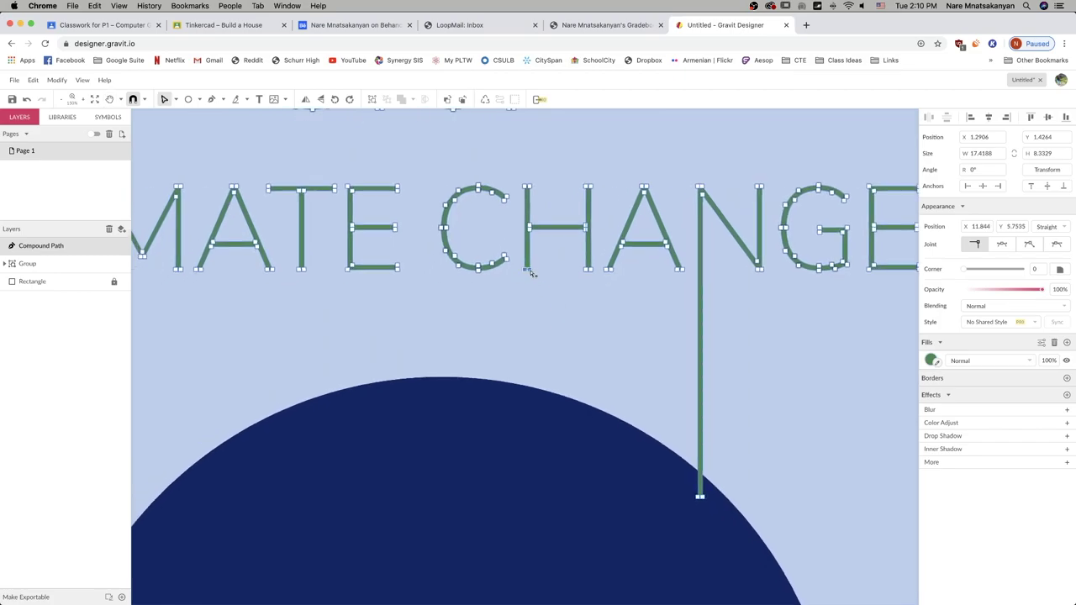
left_click_drag(530, 273, 533, 401)
left_click_drag(393, 342, 627, 286)
left_click(530, 217)
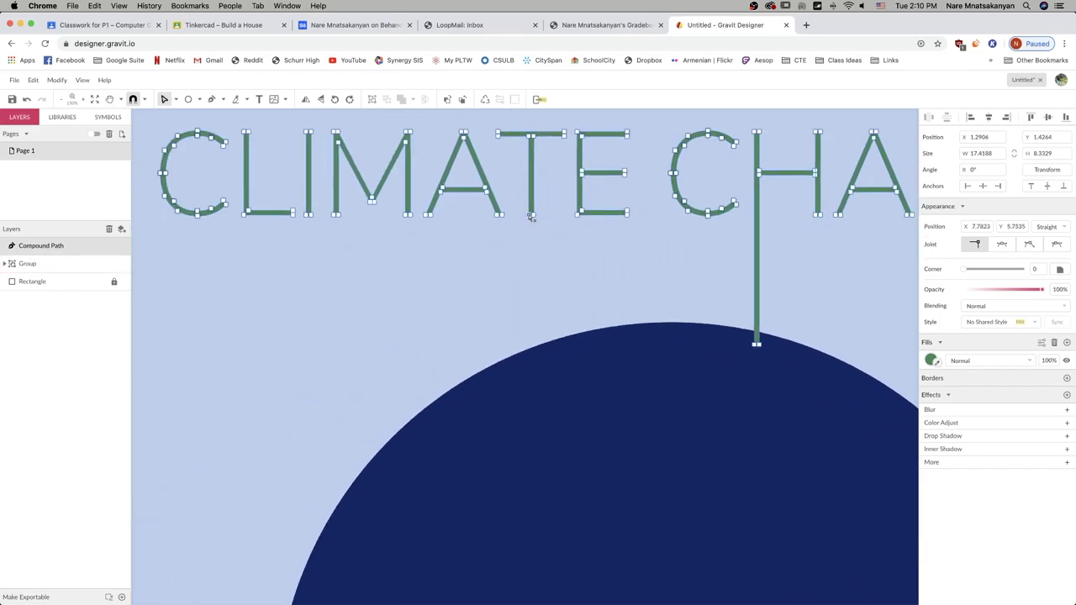
left_click_drag(534, 219, 534, 385)
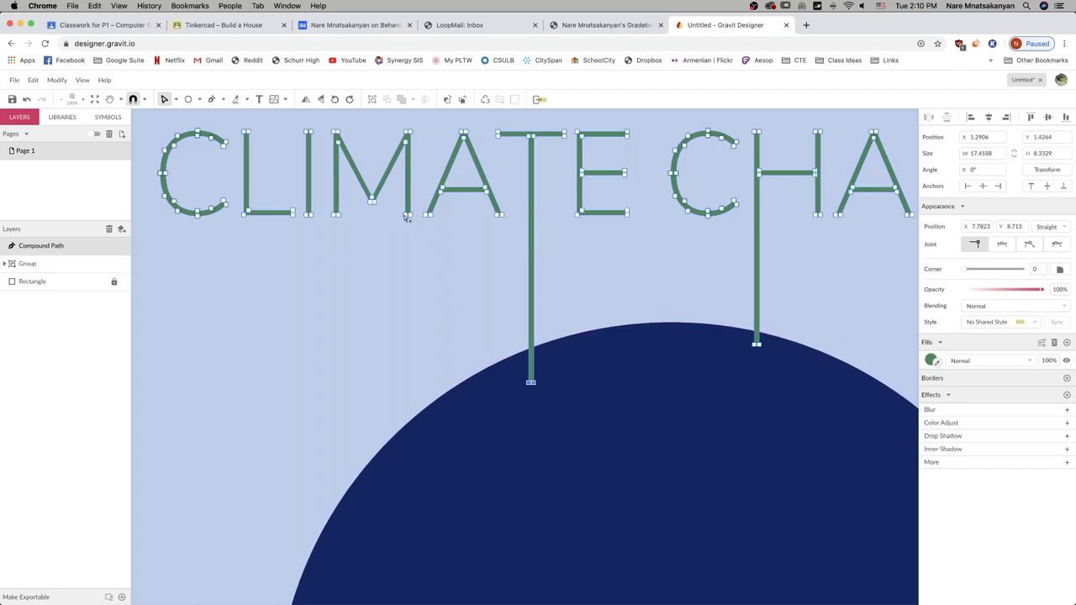
Extend the right leg of the M in CLIMATE straight down into the globe, to about Y 9.70 in, and deselect the lettering.
left_click(407, 215)
left_click_drag(412, 218, 431, 442)
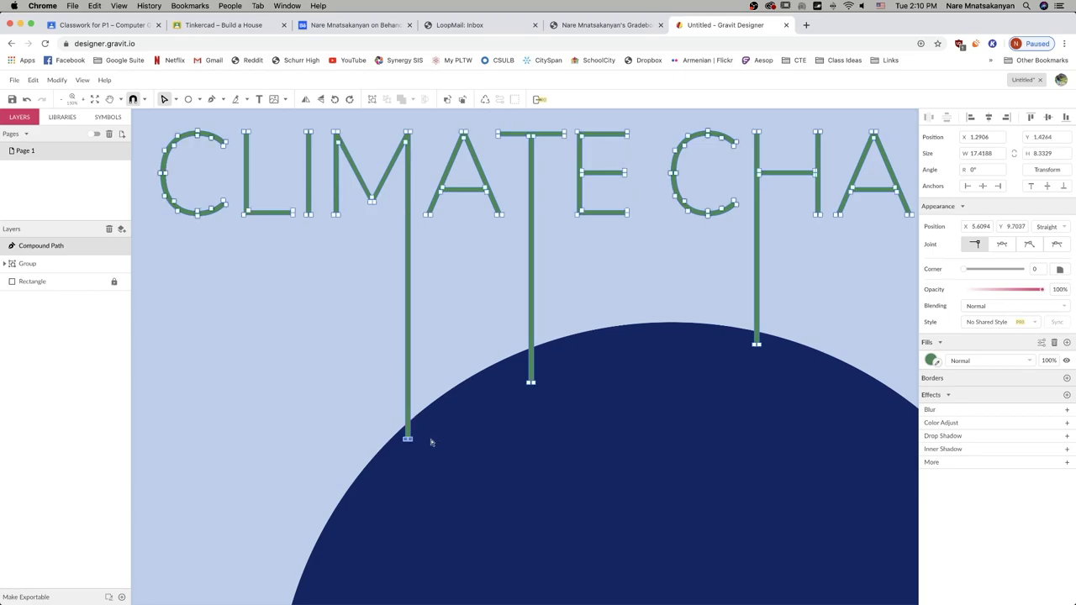
left_click(463, 336)
Move the globe group above the lettering's compound path in the layer order so it covers the ends of the extended legs.
key("space")
left_click_drag(793, 373, 605, 418)
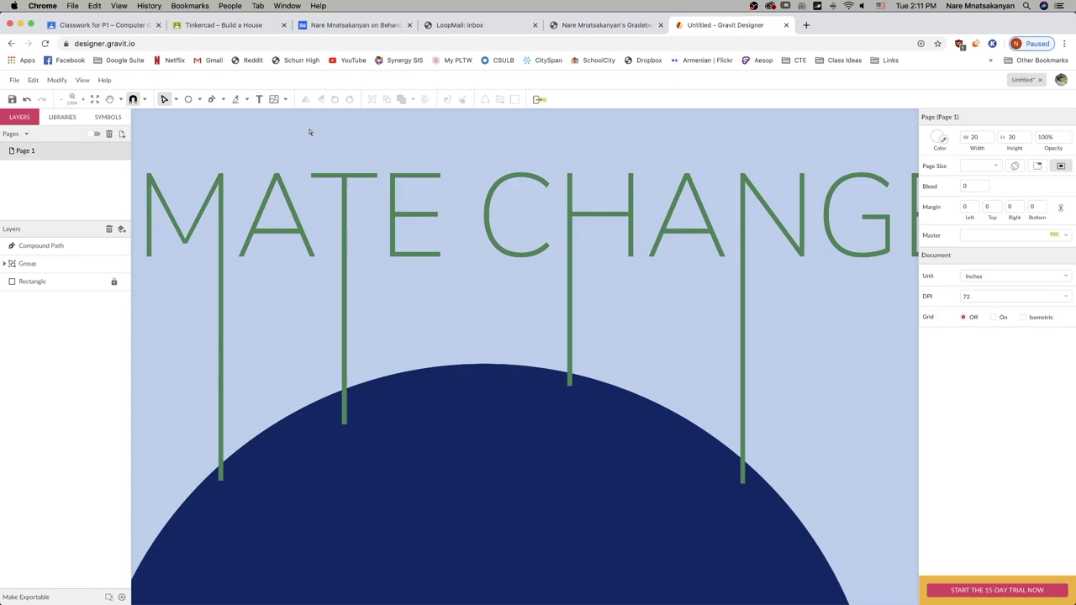
left_click(65, 103)
left_click(65, 103)
mouse_move(821, 468)
left_mouse_down()
mouse_move(808, 414)
mouse_move(801, 431)
mouse_move(814, 453)
left_mouse_up()
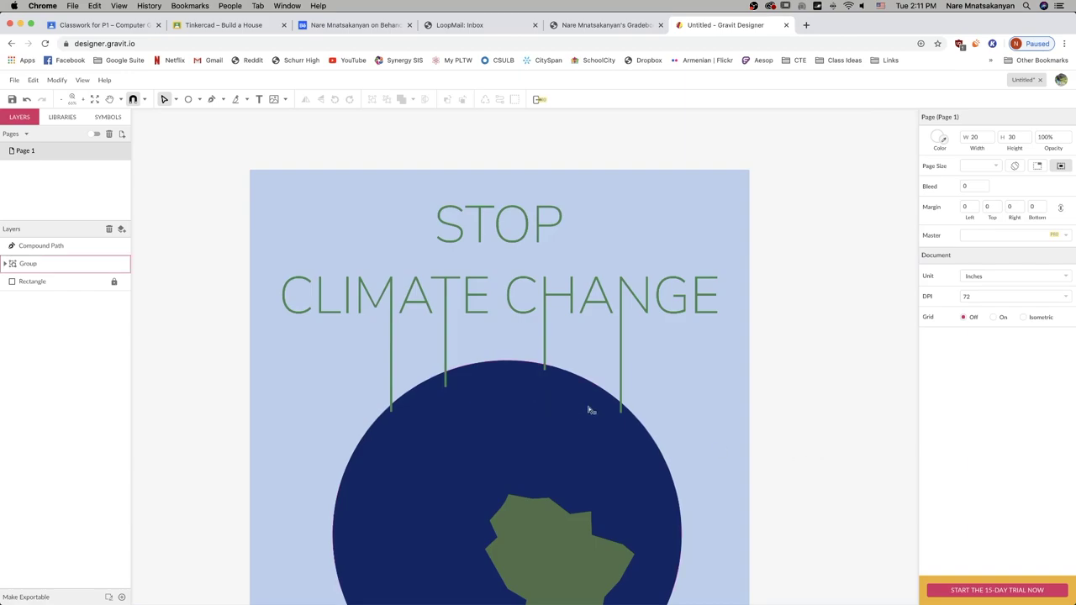
key("h")
left_click_drag(729, 423, 708, 327)
key("v")
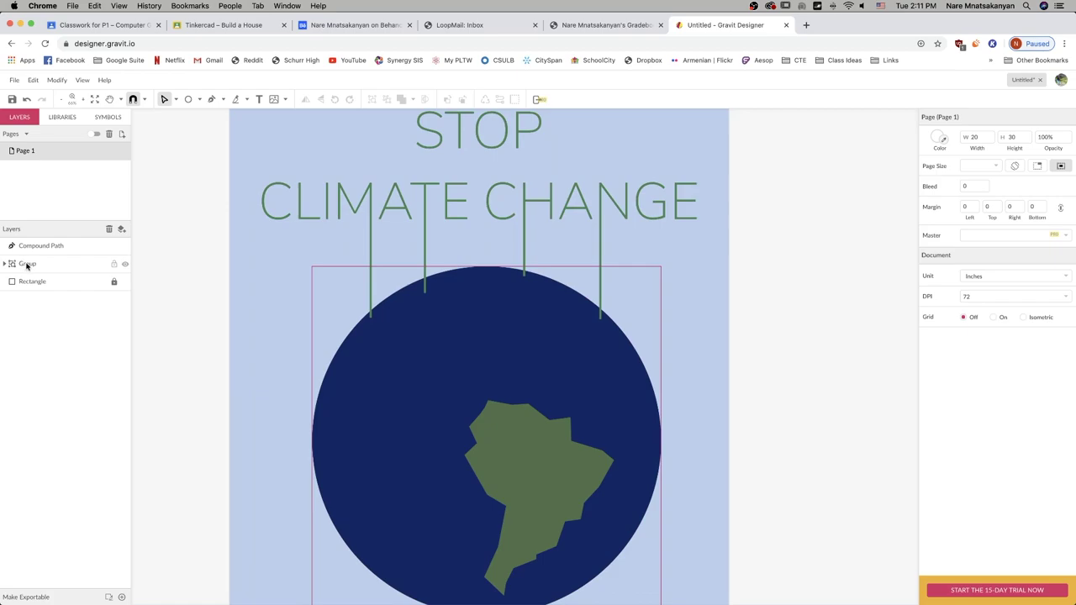
left_click_drag(28, 267, 23, 243)
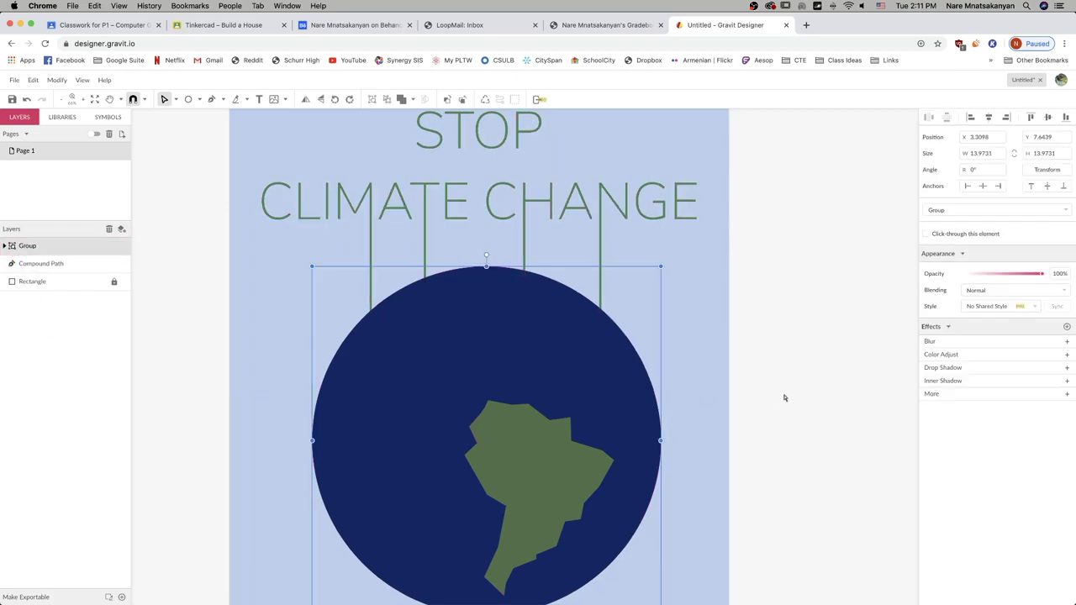
left_click(805, 433)
Draw an open U-shaped curve with the Pen tool around the globe's lower half, about 15.55 in wide and 7.85 in high.
scroll(841, 484, "up", 1)
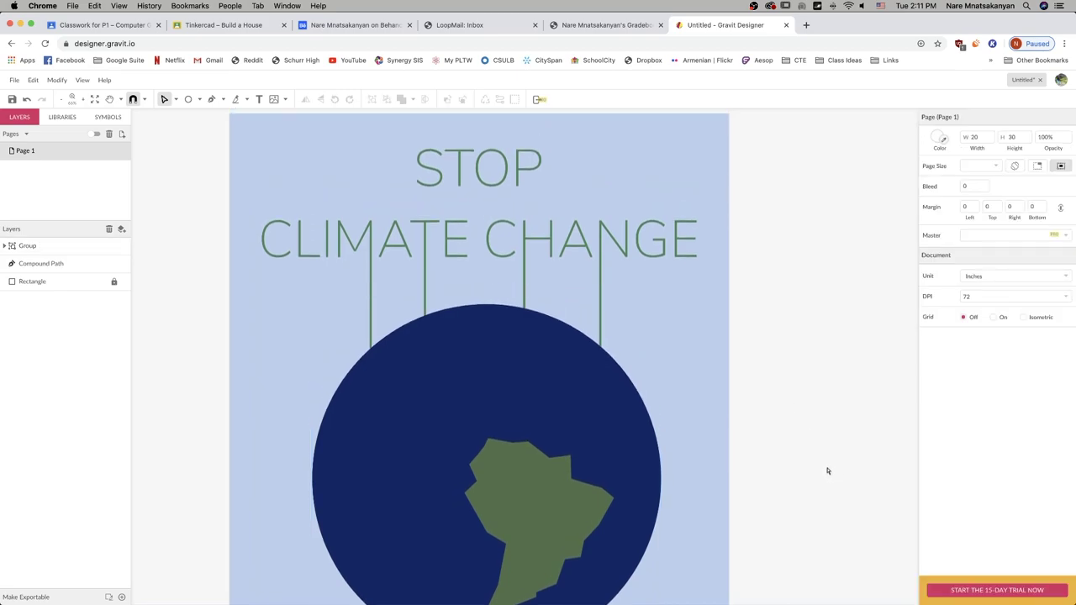
scroll(827, 471, "down", 5)
scroll(826, 471, "up", 3)
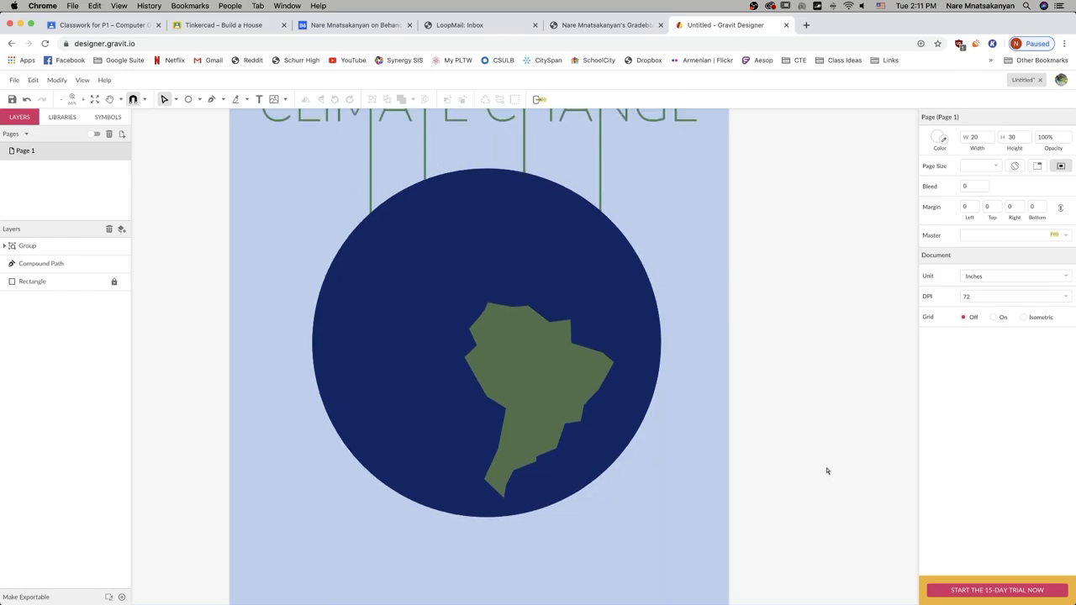
scroll(826, 471, "down", 2)
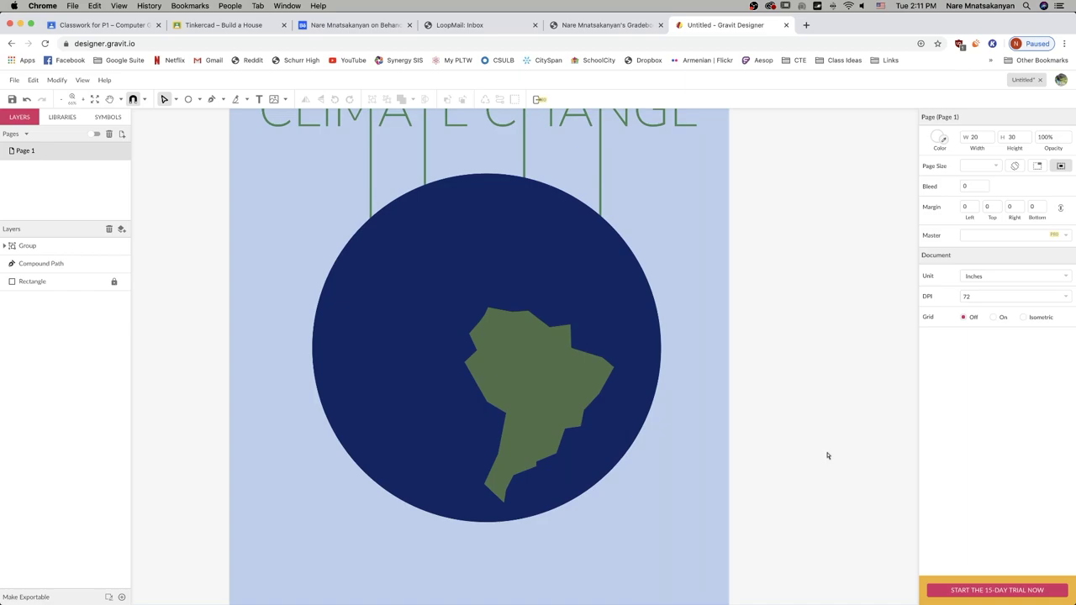
scroll(826, 455, "down", 1)
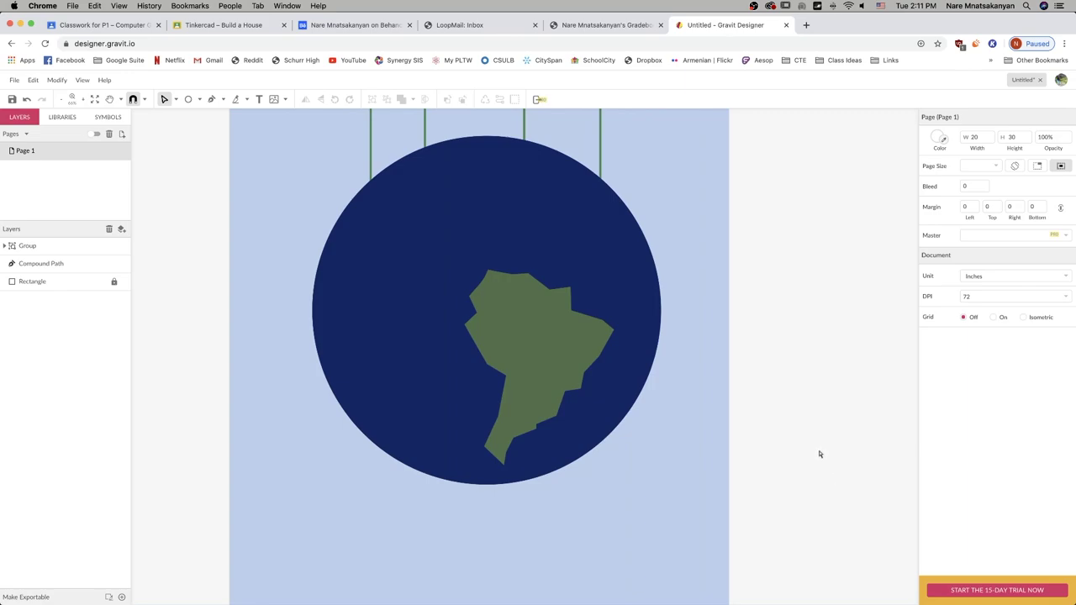
left_click(212, 100)
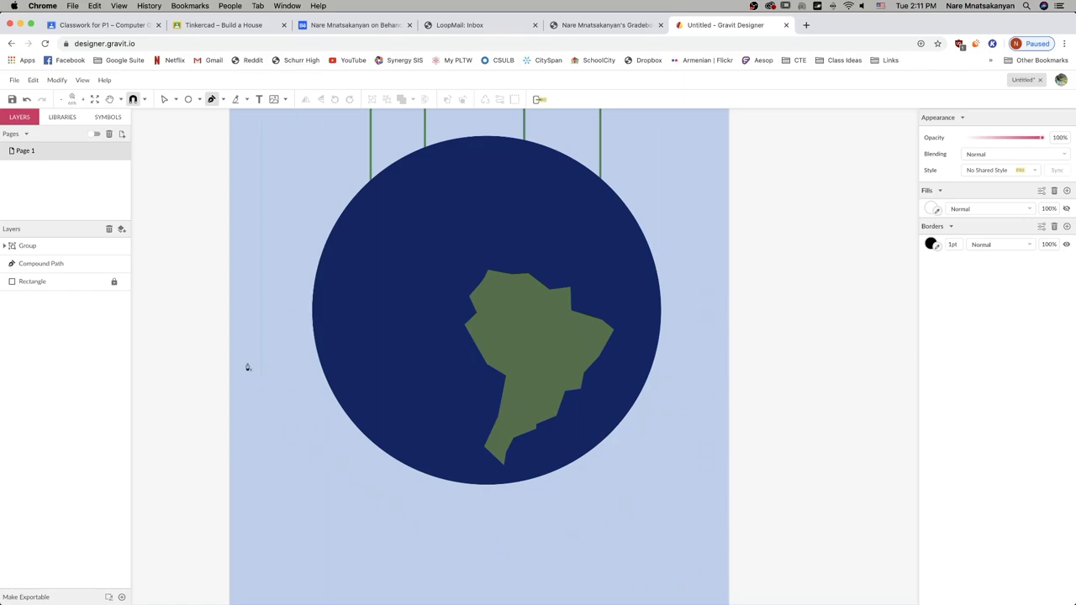
left_click(294, 312)
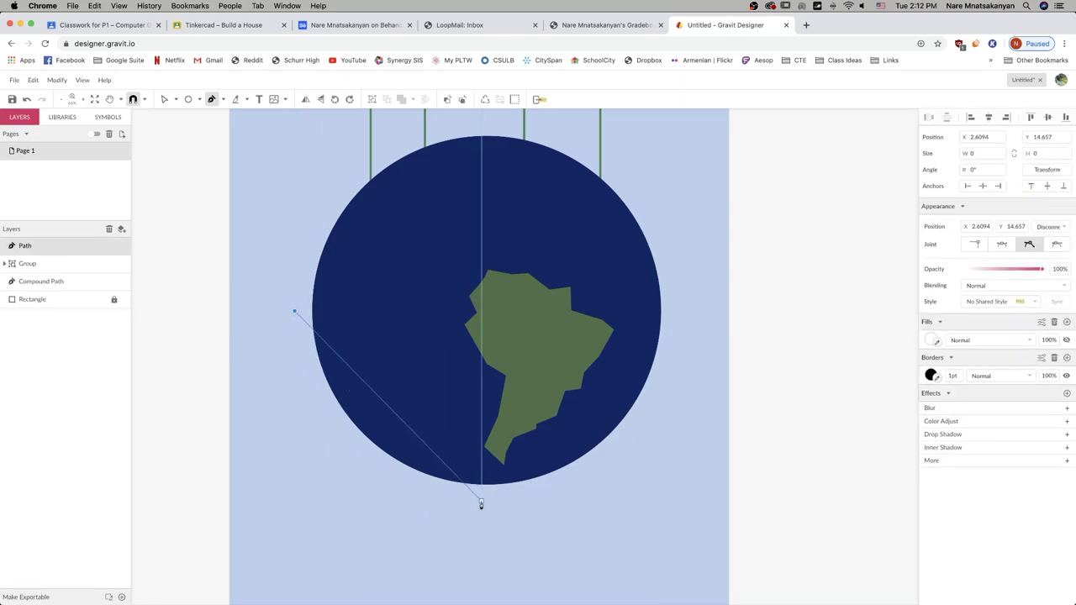
left_click_drag(482, 506, 666, 502)
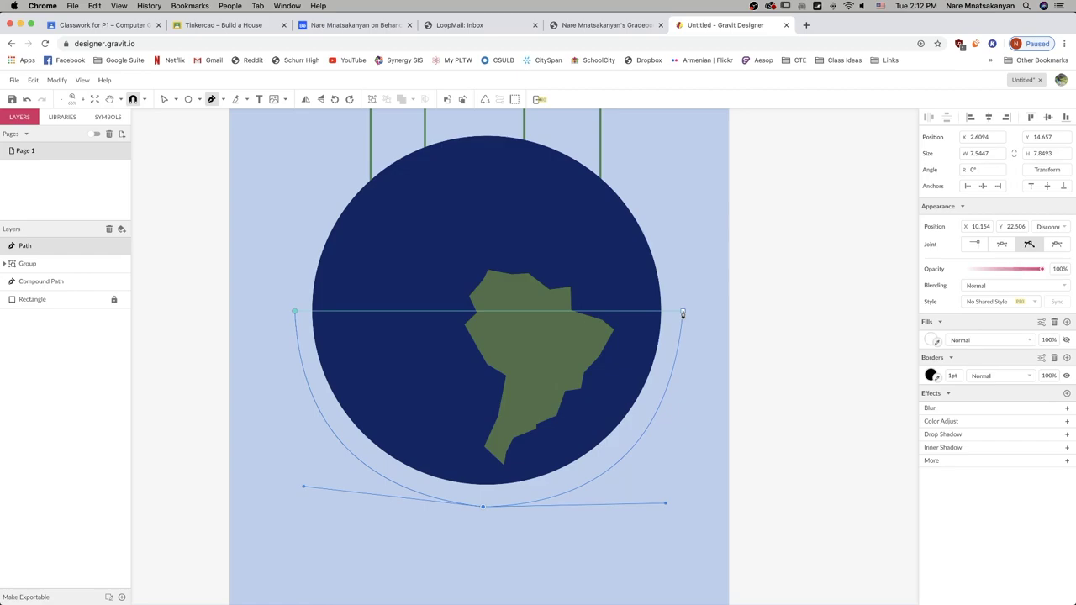
left_click(682, 314)
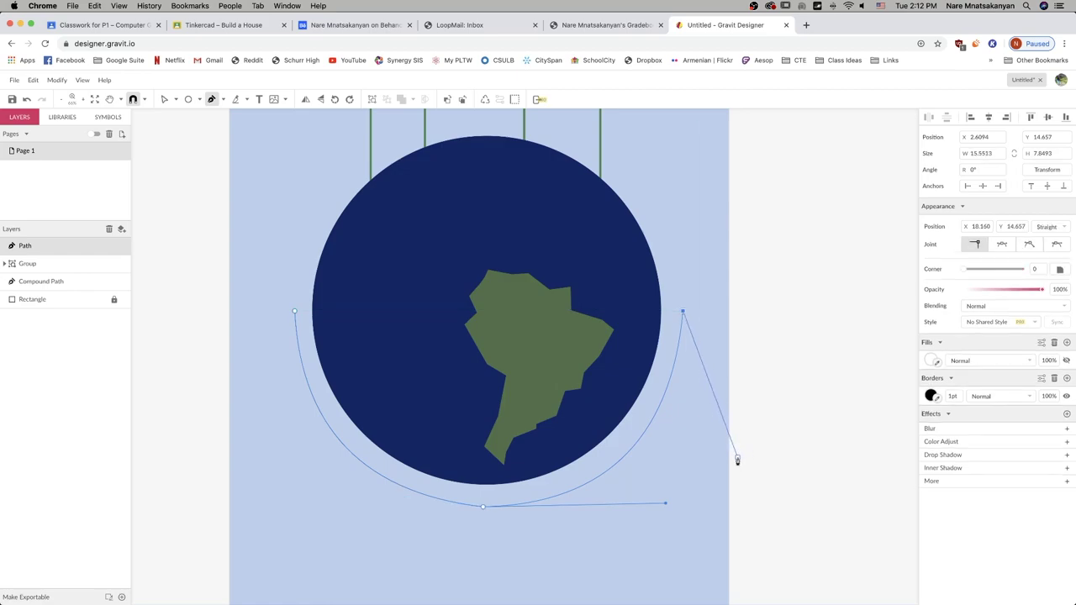
left_click(165, 99)
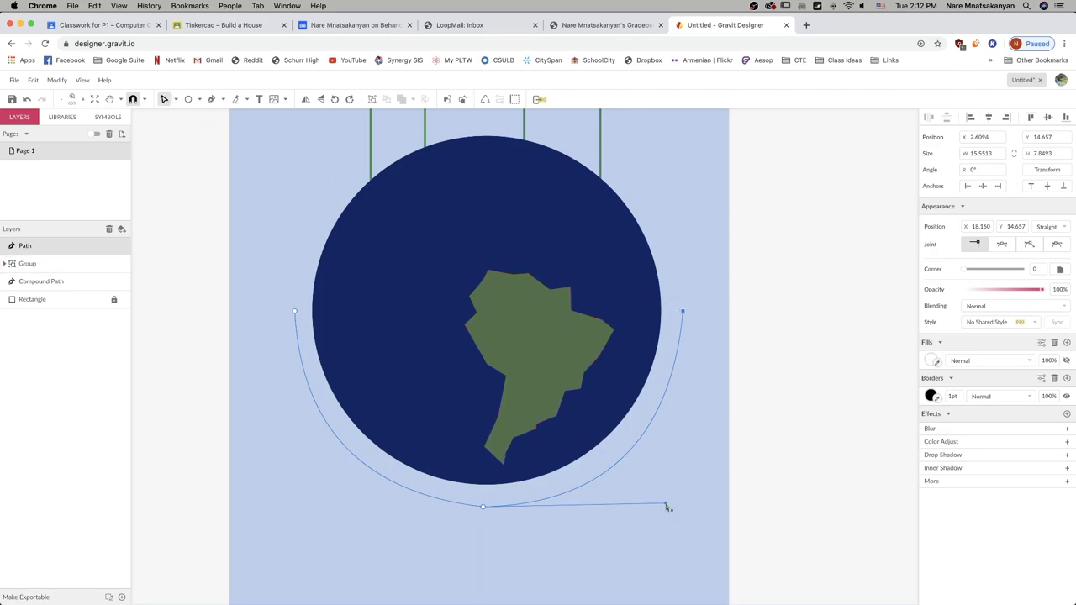
Refine the curve's handles, bottom anchor and end points to follow the globe evenly, about 15.84 in wide and 7.70 in high.
left_click_drag(667, 508, 661, 500)
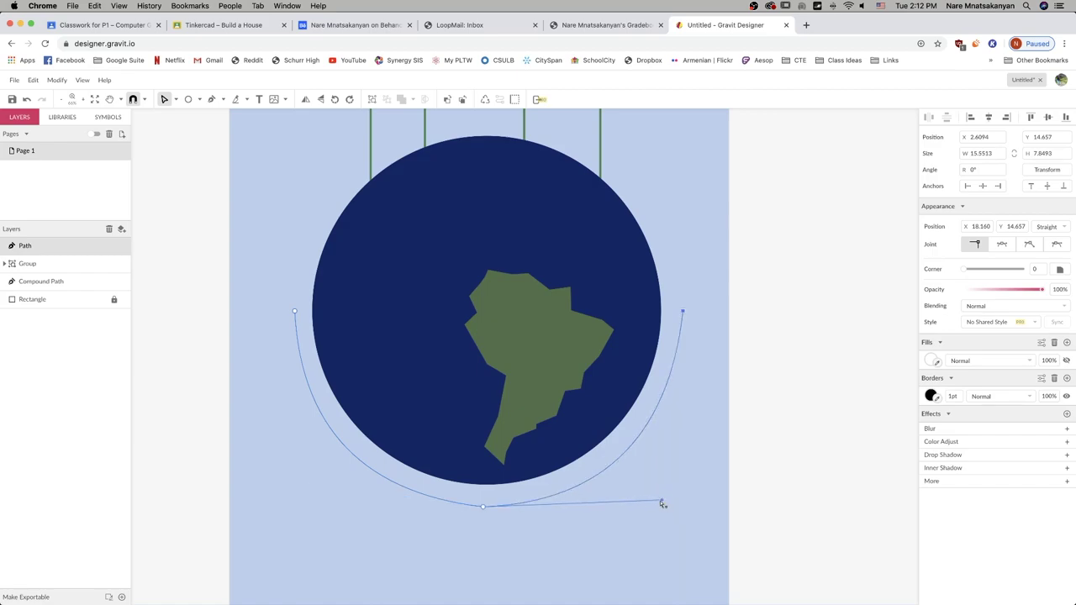
double_click(484, 510)
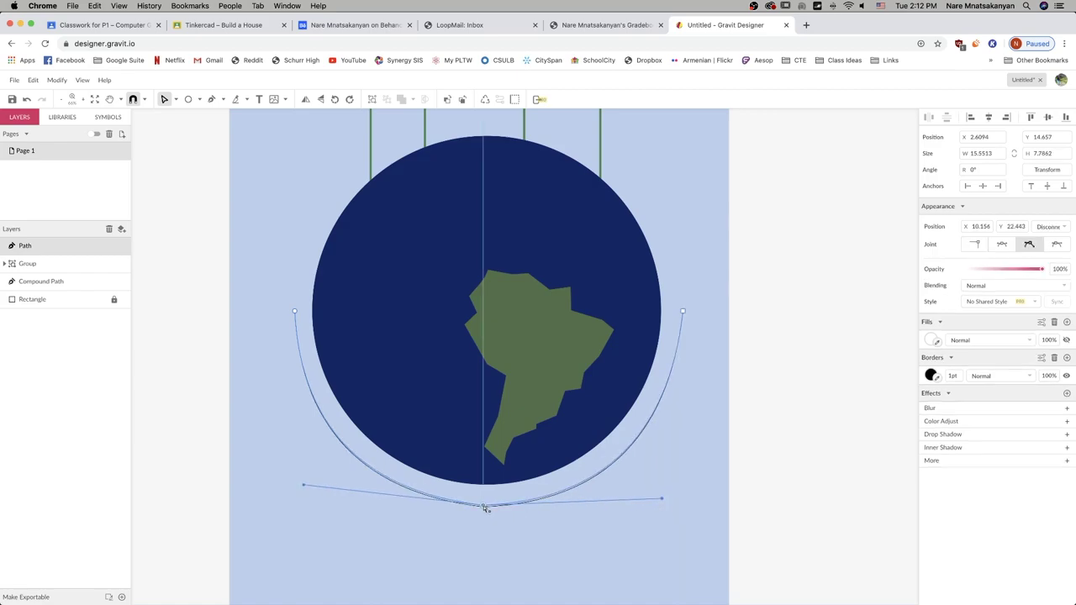
left_click_drag(305, 492, 305, 496)
left_click_drag(484, 506, 487, 504)
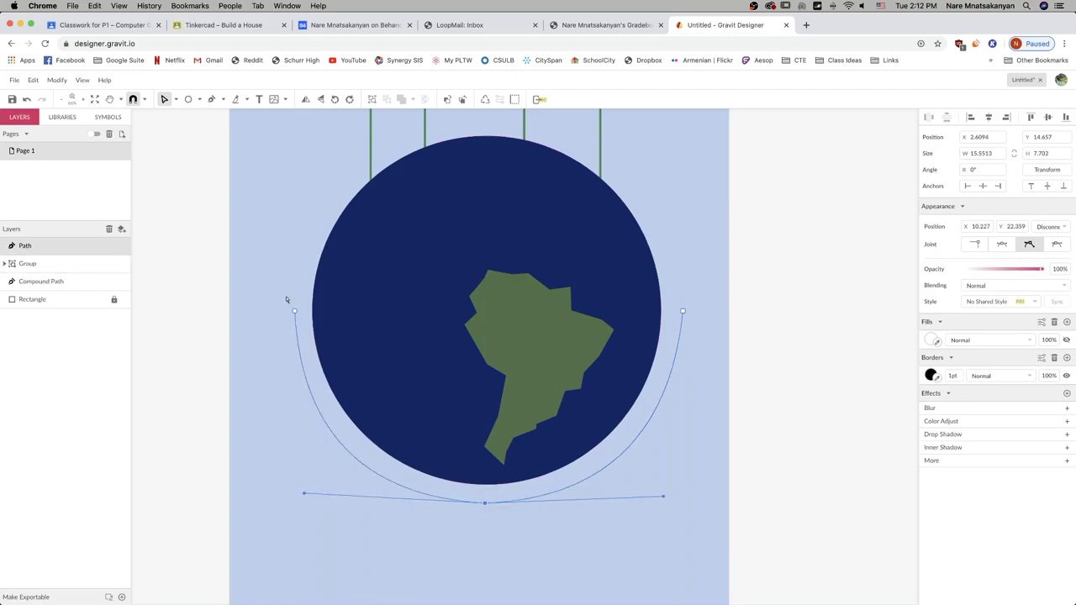
left_click(295, 311)
left_click_drag(295, 313, 290, 312)
left_click(683, 313)
left_click_drag(685, 314, 686, 313)
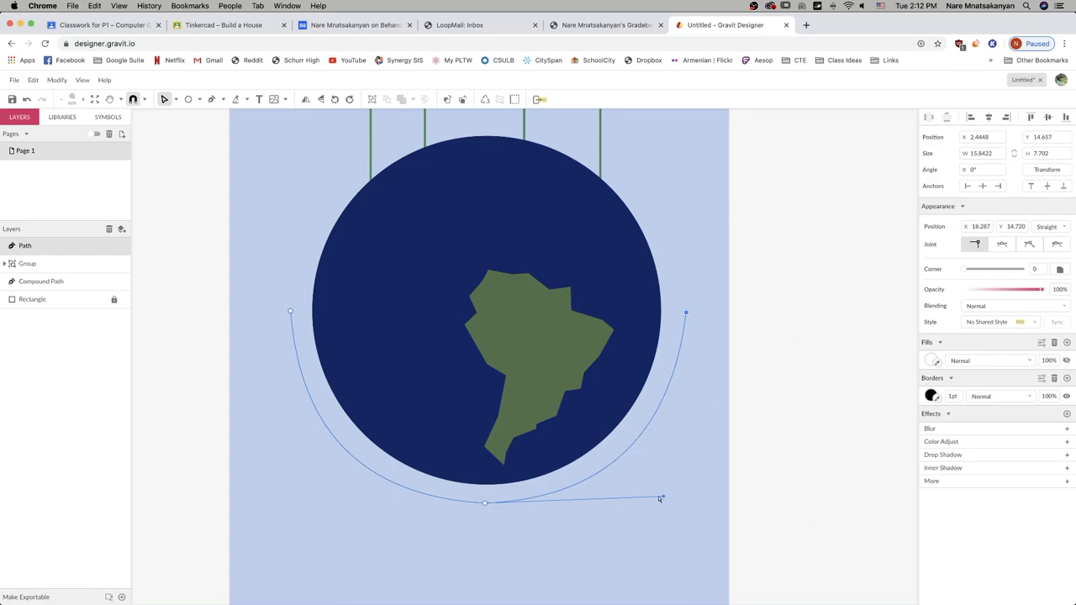
left_click_drag(665, 499, 667, 504)
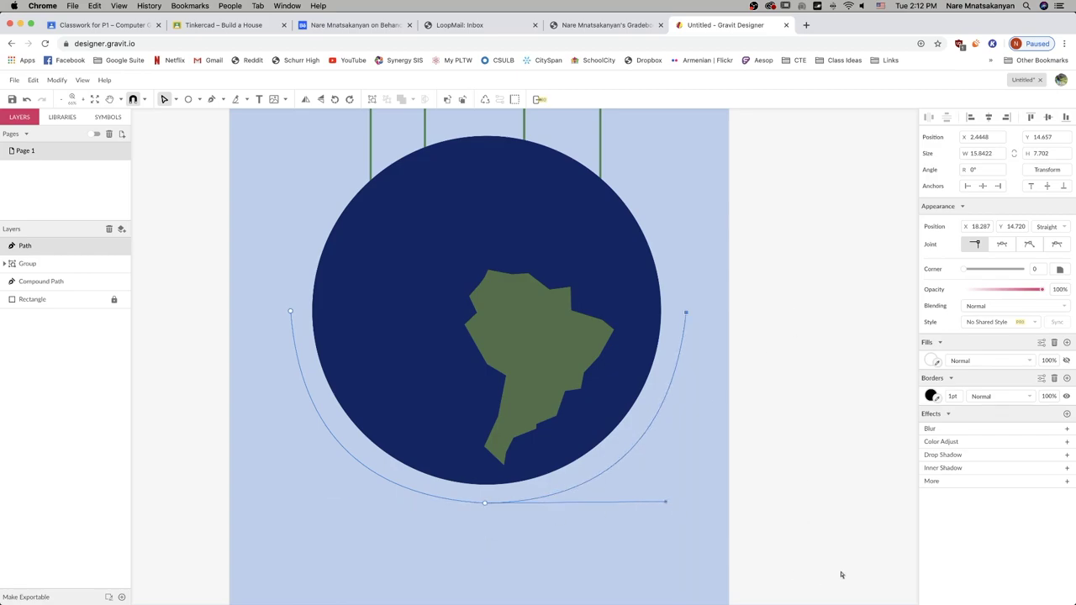
key("Escape")
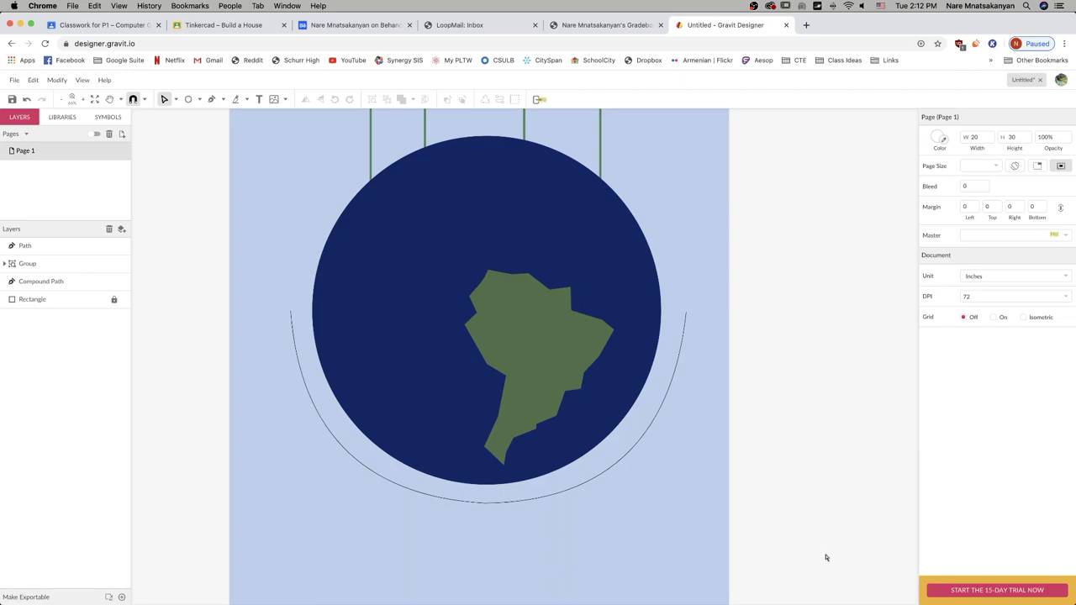
scroll(573, 509, "up", 5)
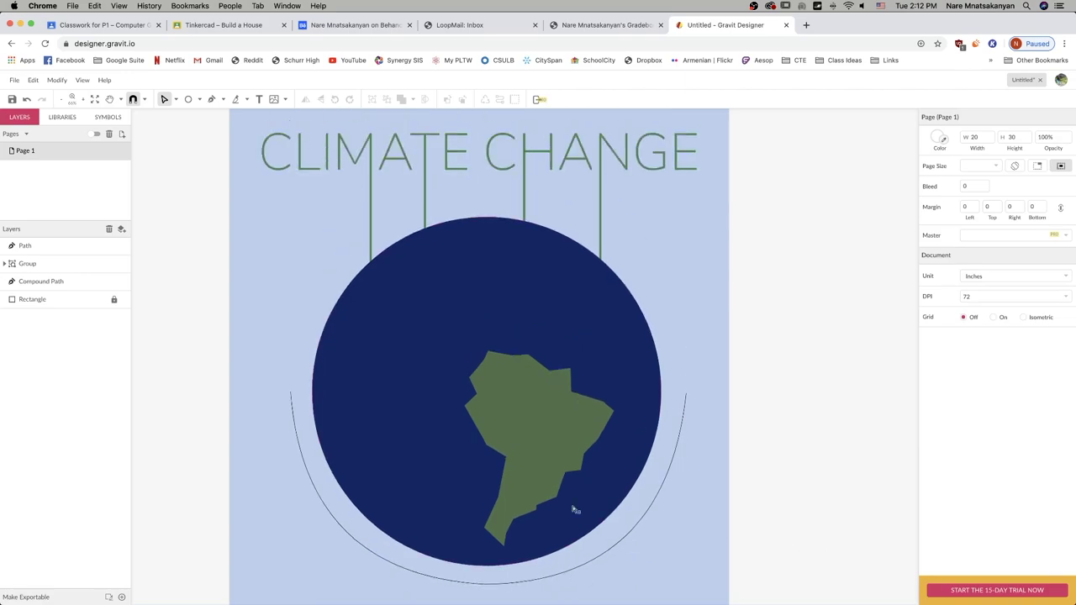
scroll(529, 386, "down", 4)
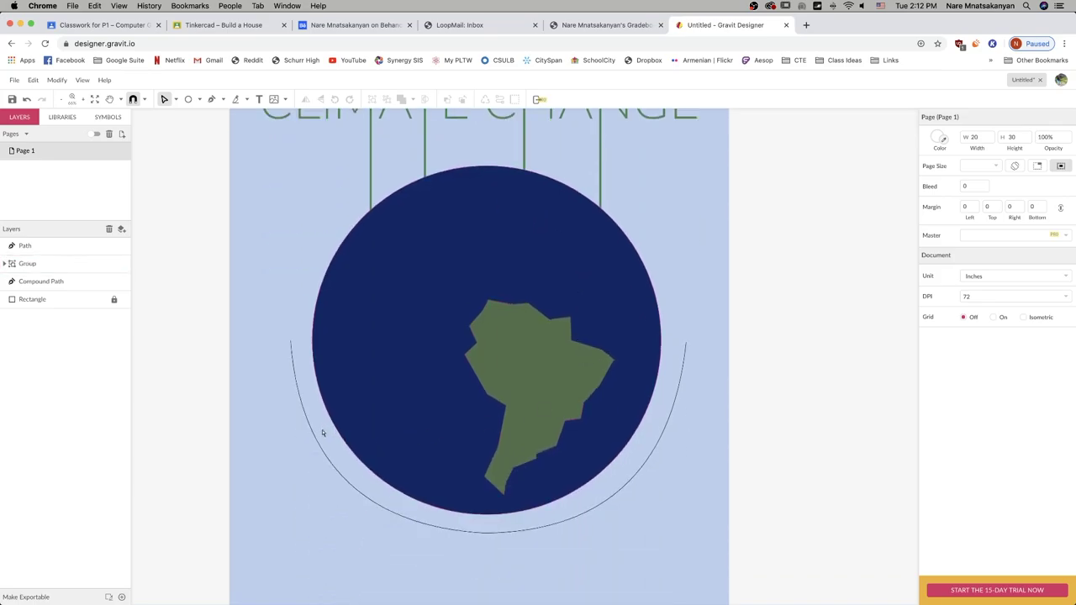
scroll(323, 433, "down", 1)
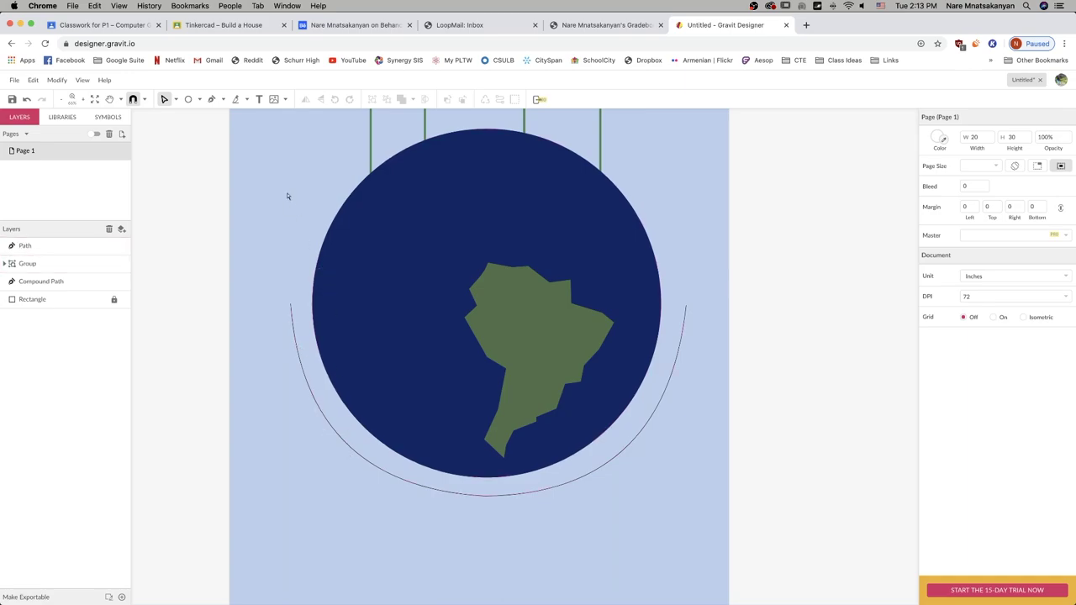
left_click(258, 99)
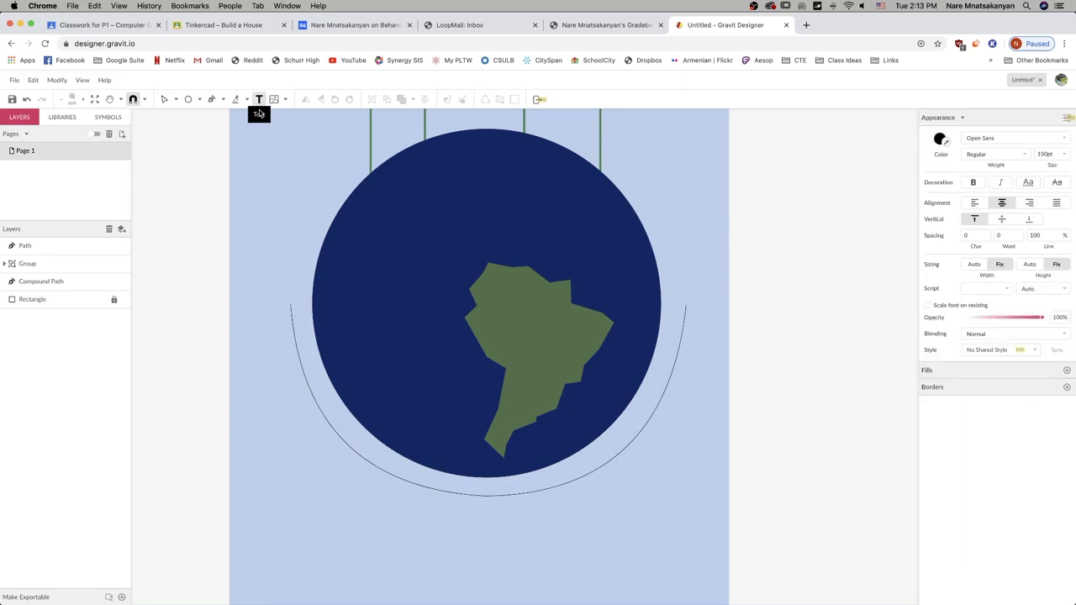
left_click(291, 307)
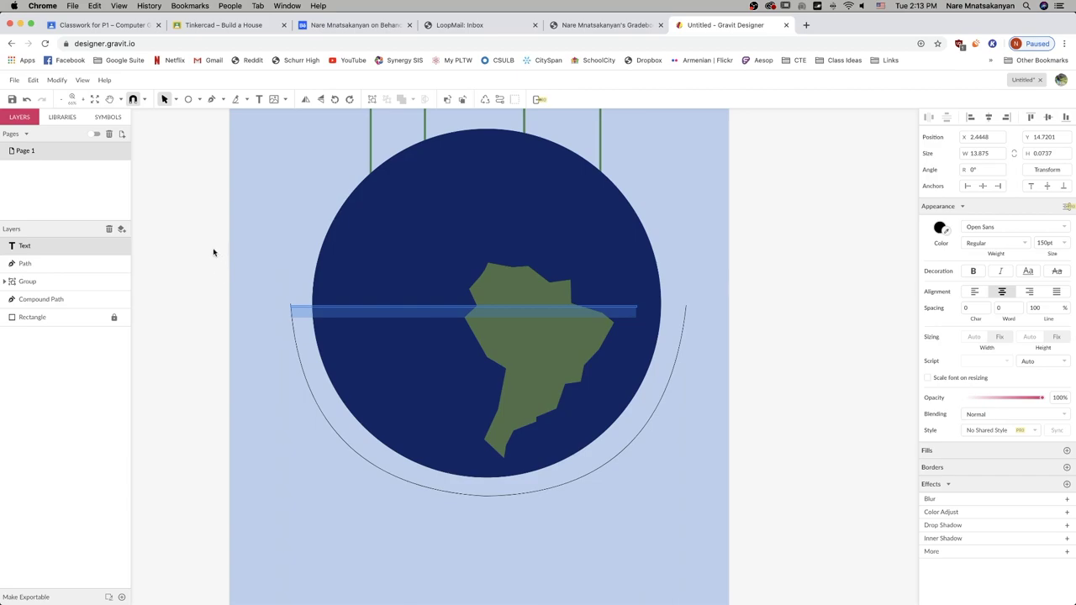
left_click(25, 98)
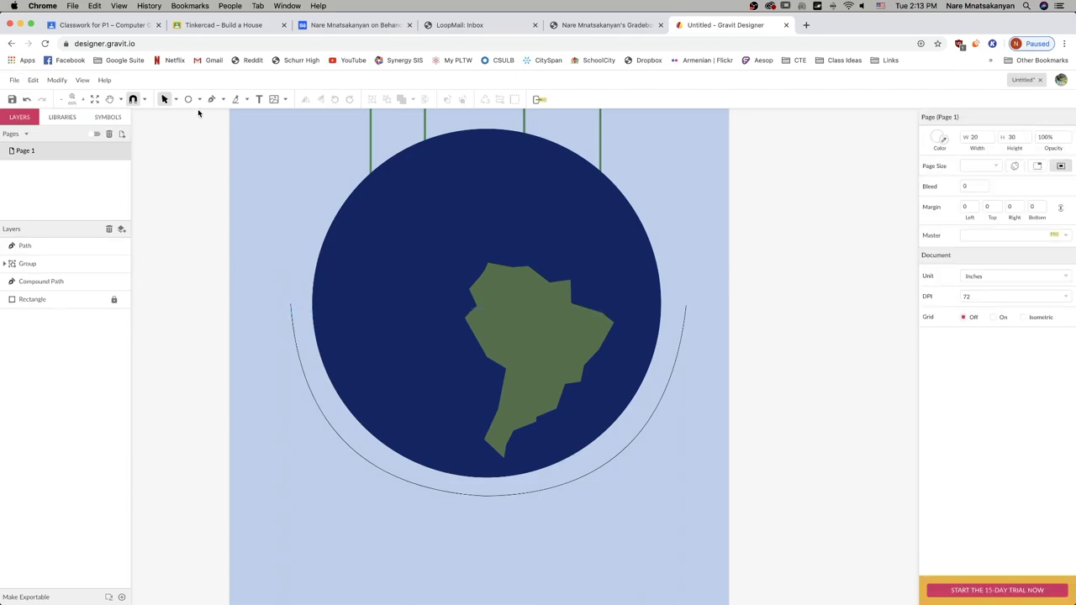
Add text along the curve under the globe reading "YOU CAN BE THE CHANGE THAT EARTH NEEDS".
left_click(258, 101)
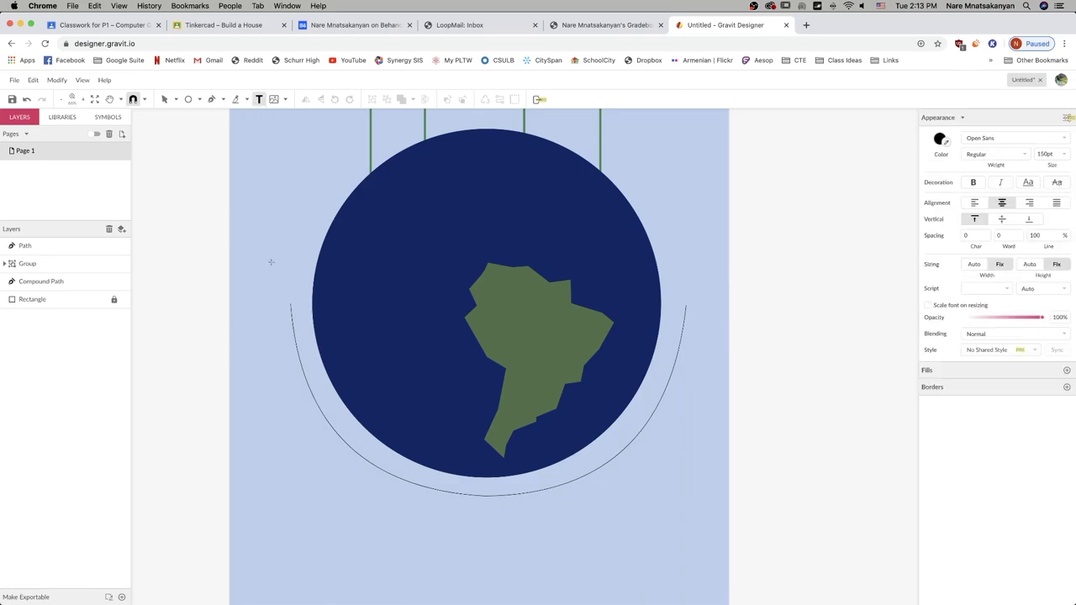
left_click(291, 307)
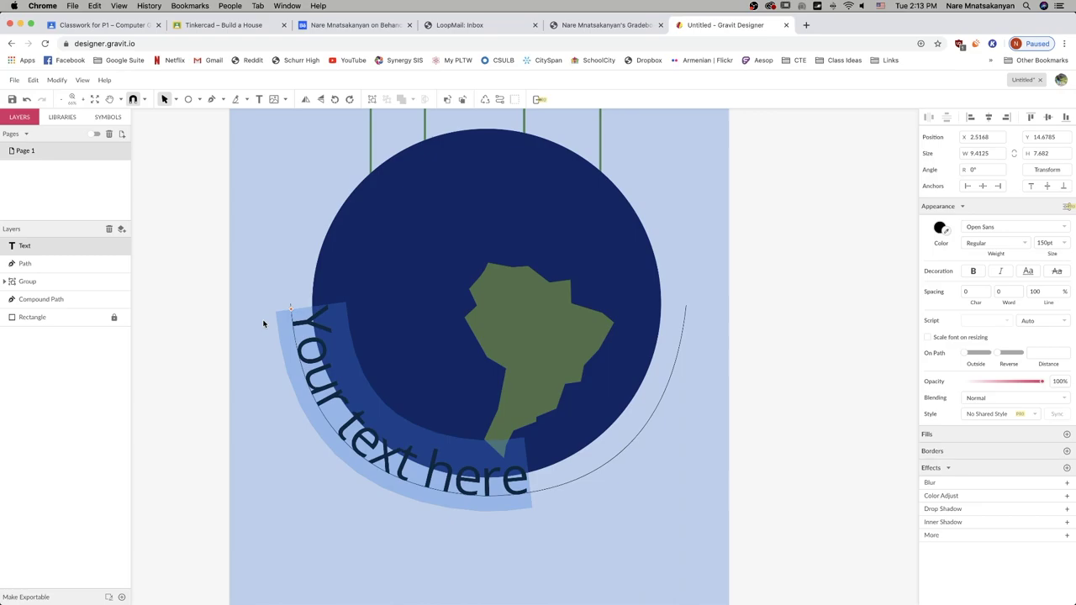
type("YOU CAN BE")
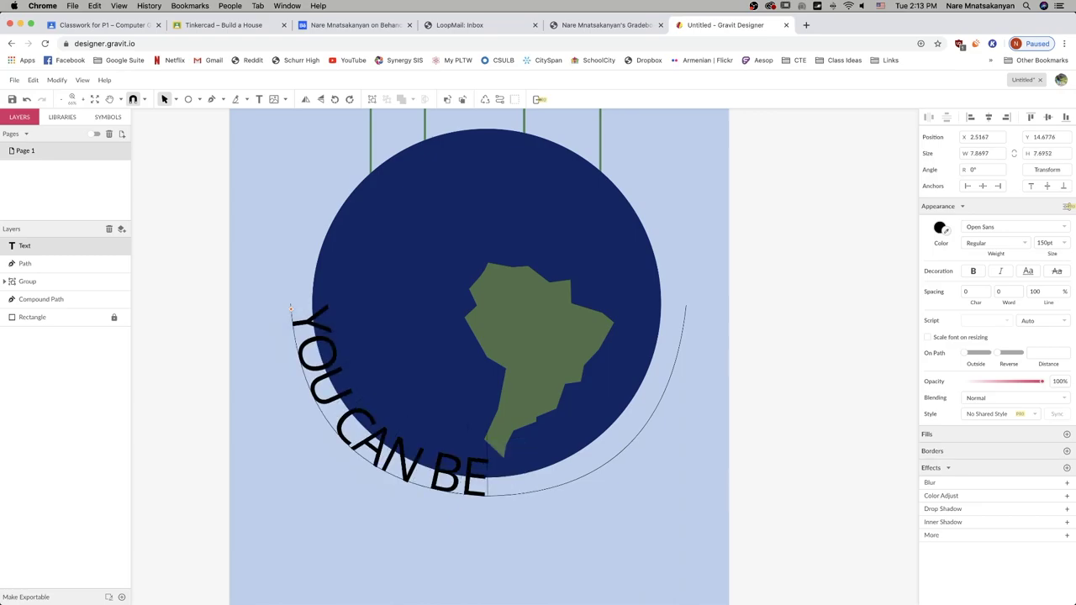
type(" THE CHANGE THAT YOU WISH TO")
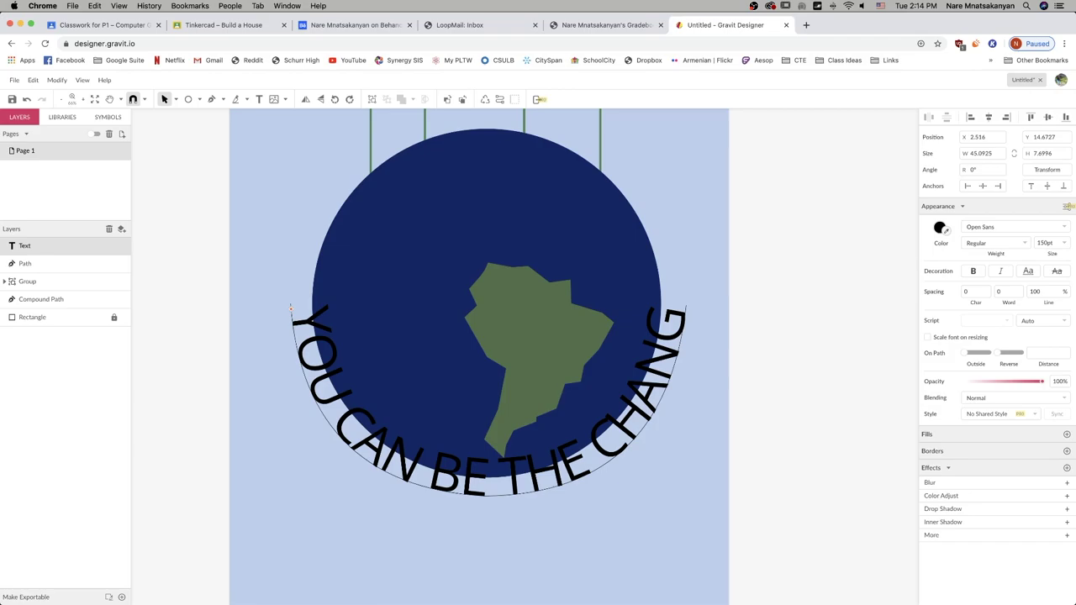
Set all of the curved text to 80 pt and color it white (#FFFFFF).
key("super+a")
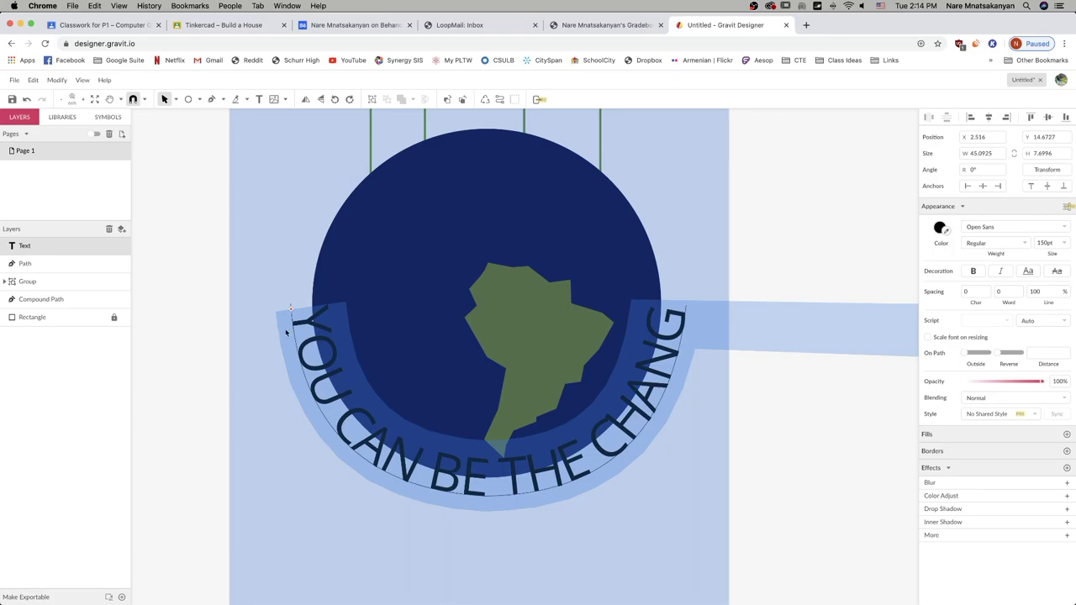
left_click(1043, 242)
type("50")
key("Return")
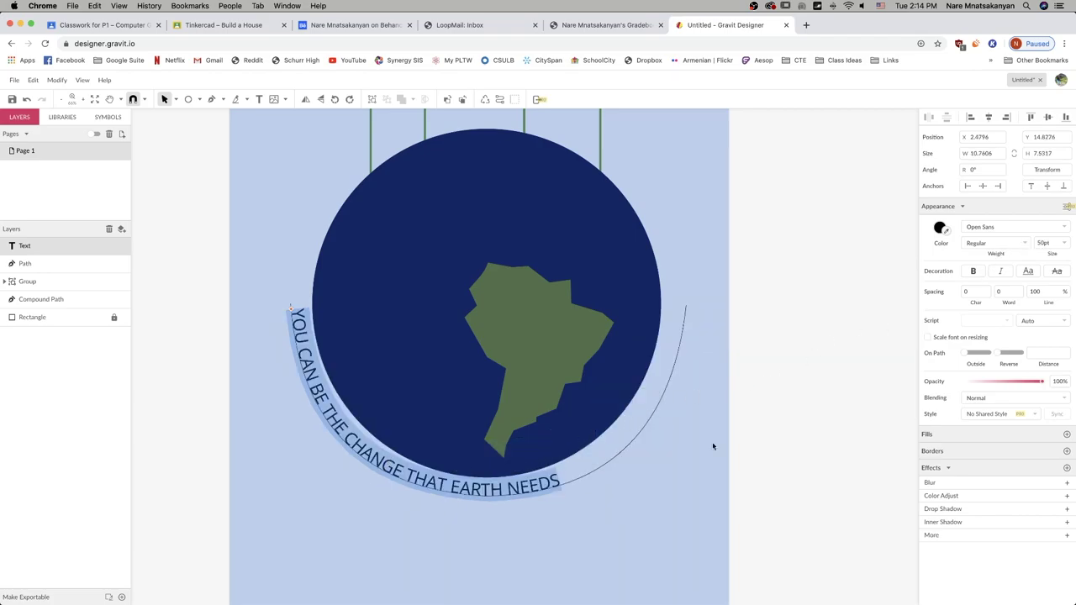
left_click_drag(1044, 243, 1023, 245)
type("80")
key("Return")
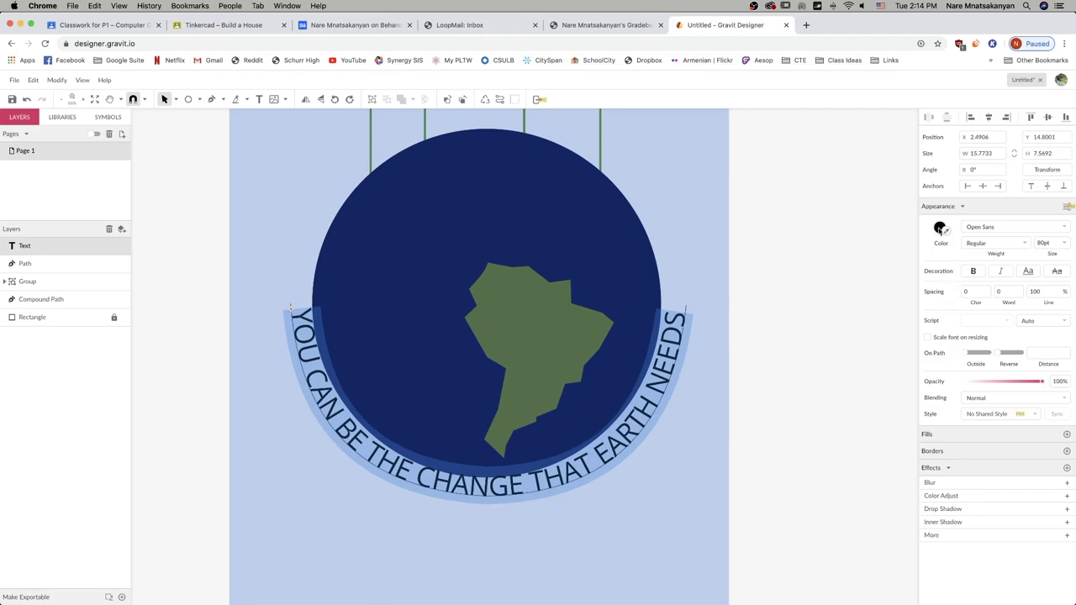
left_click(939, 229)
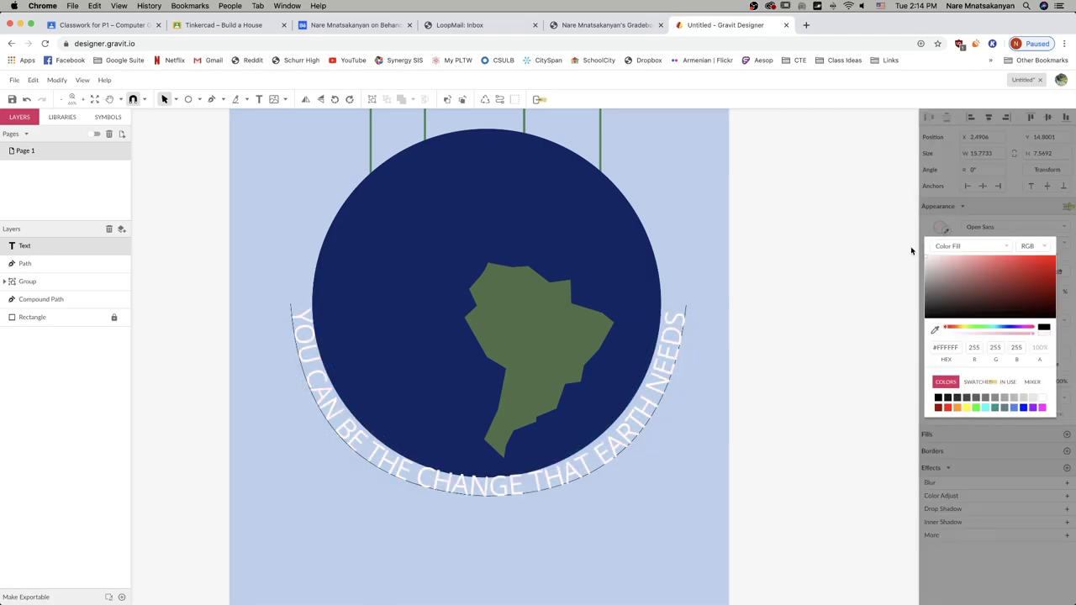
left_click(995, 232)
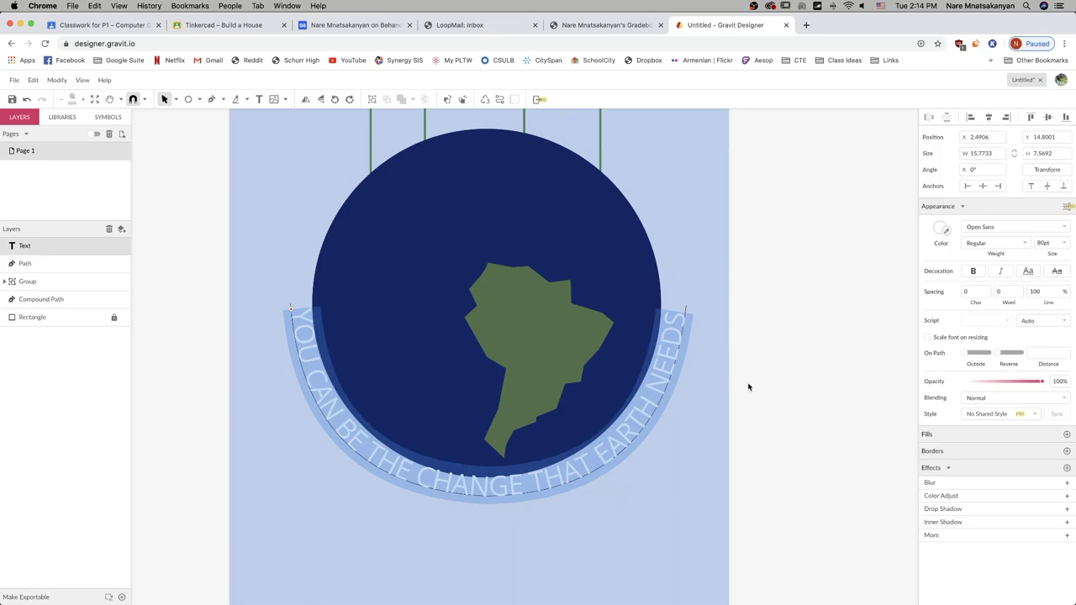
Change the curved text's font to Nunito Sans with the Light weight.
scroll(588, 328, "up", 5)
scroll(588, 331, "down", 5)
scroll(657, 317, "up", 2)
left_click(980, 227)
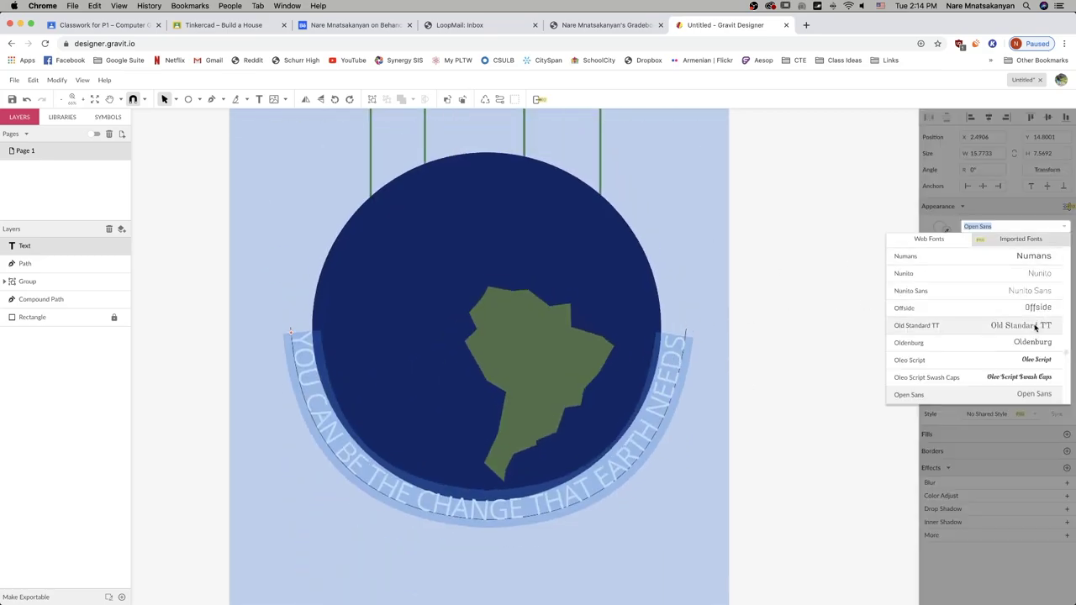
left_click(969, 291)
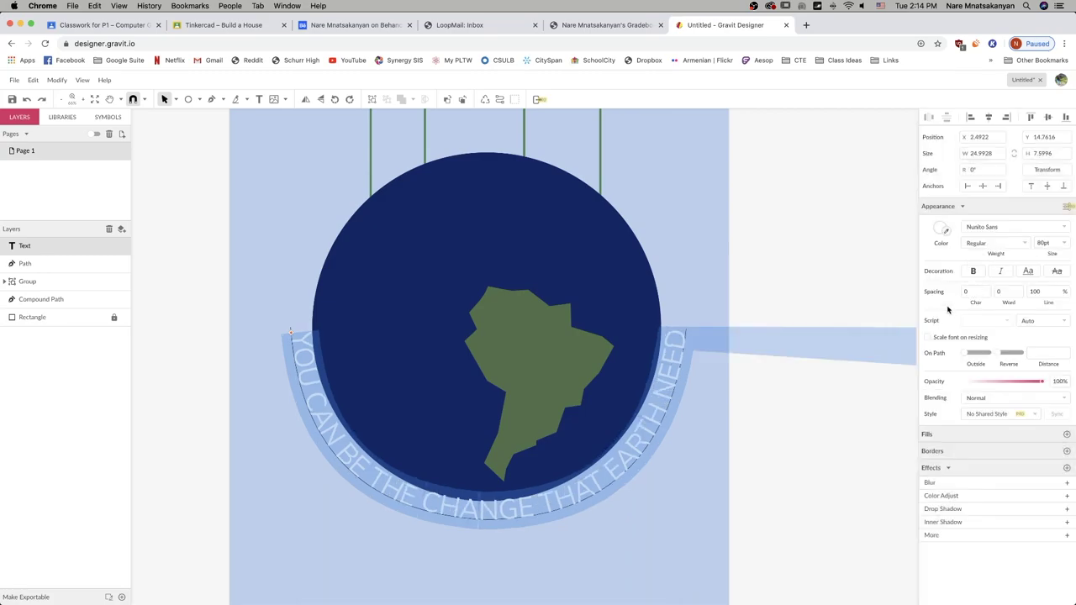
left_click(987, 244)
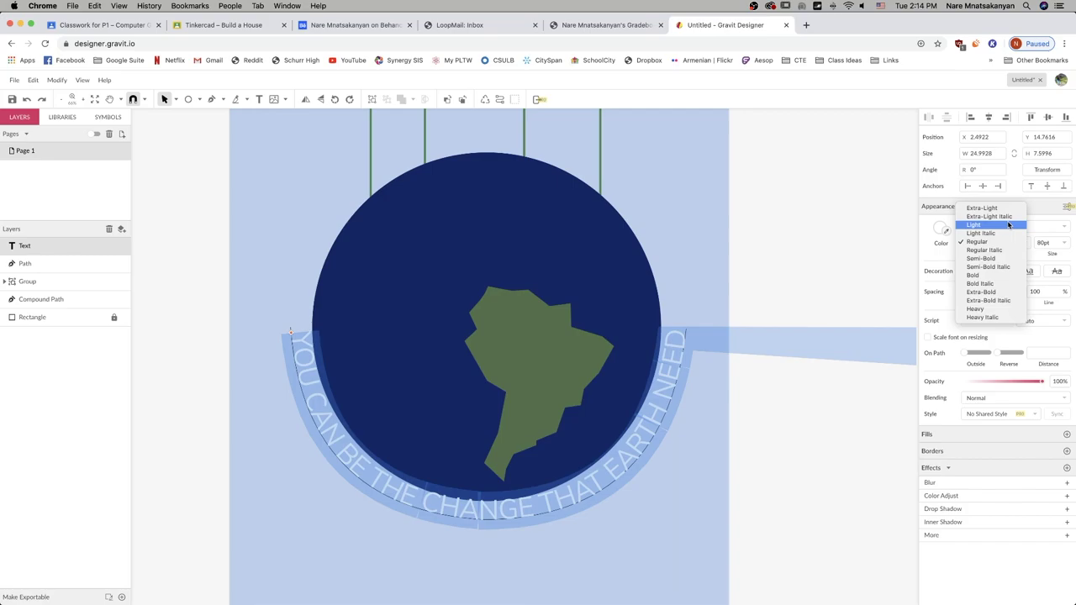
left_click(1008, 226)
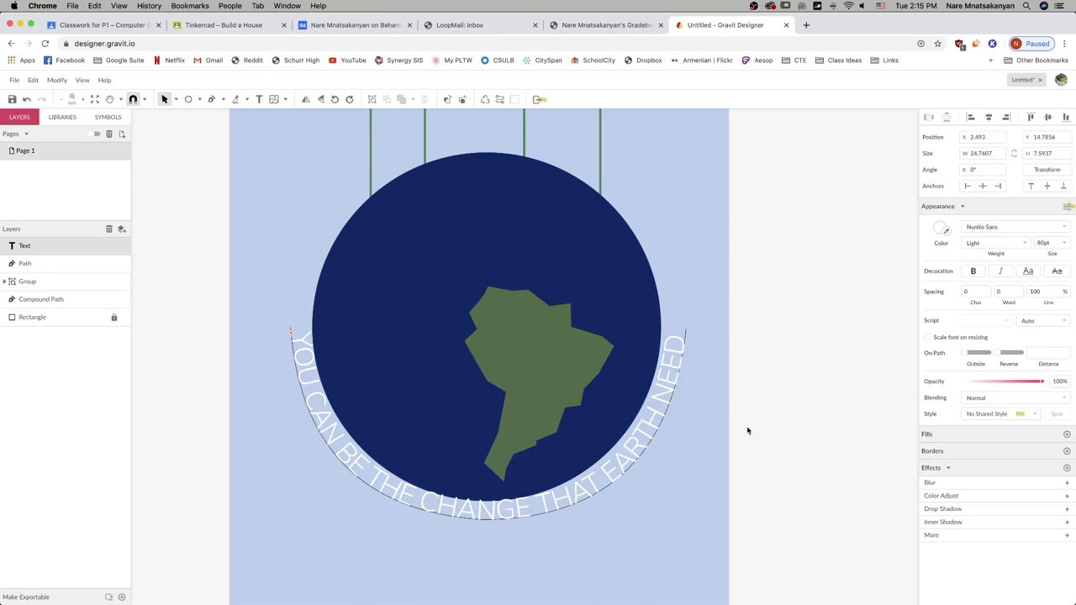
key("Return")
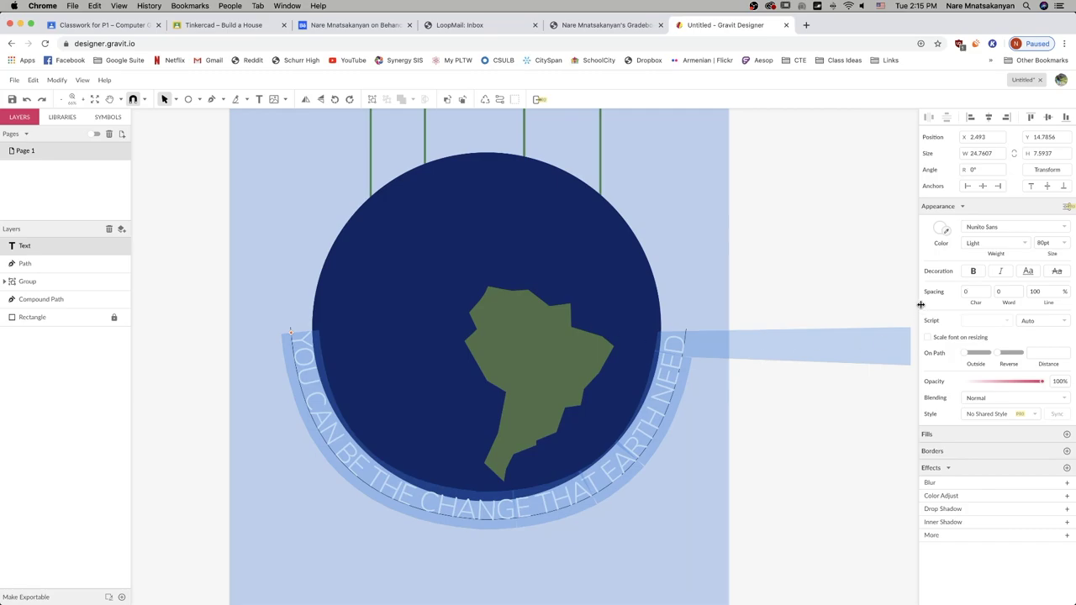
Set the curved text's character spacing to 0.1 and its size to 65 pt, and deselect it.
left_click(973, 292)
type(".1")
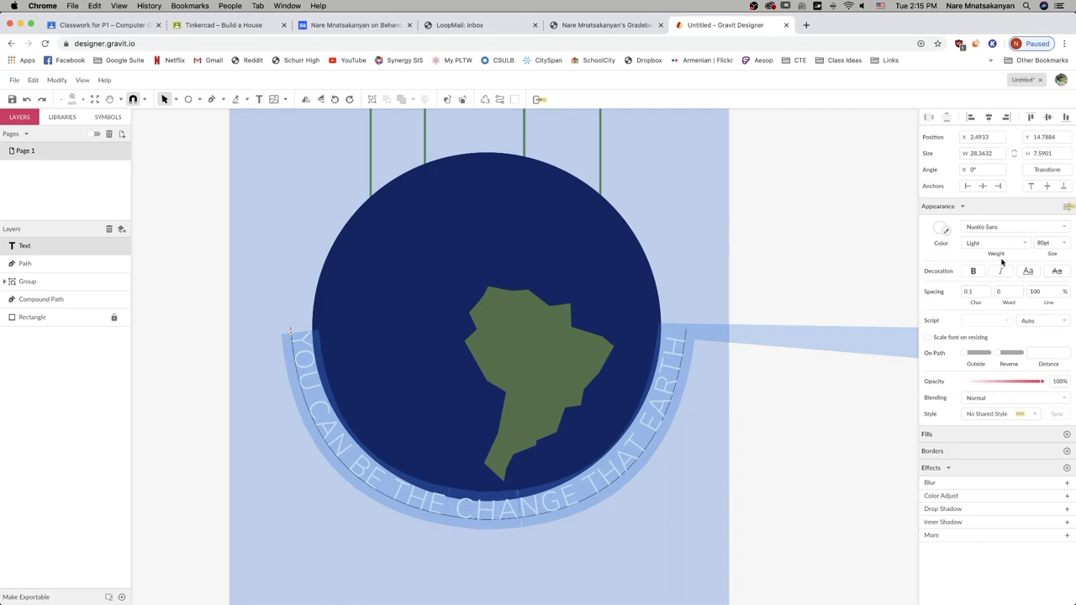
left_click_drag(1049, 242, 1029, 243)
type("65")
key("Return")
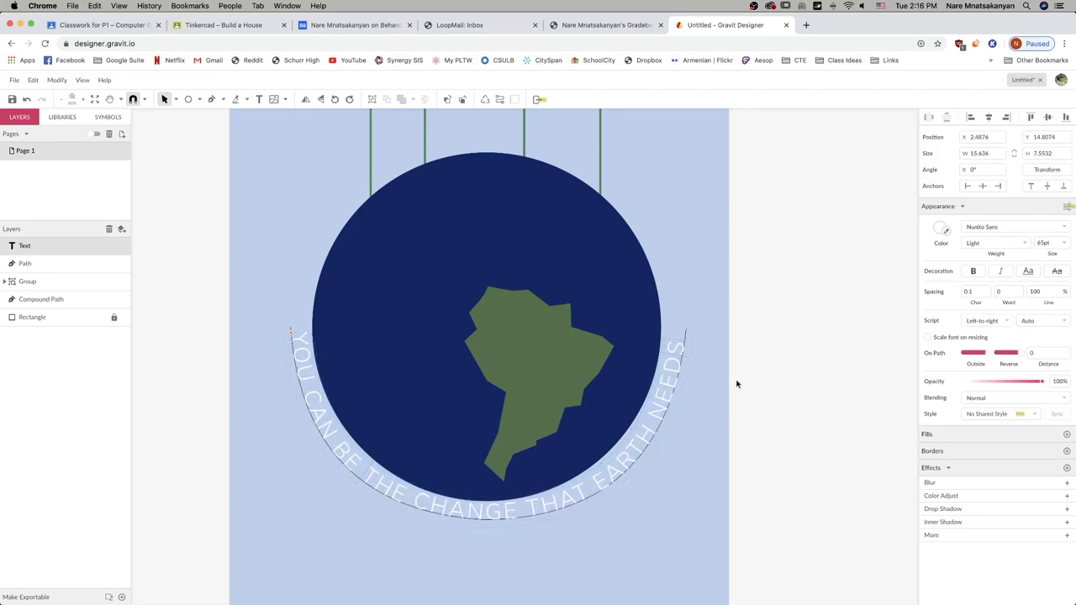
left_click(763, 396)
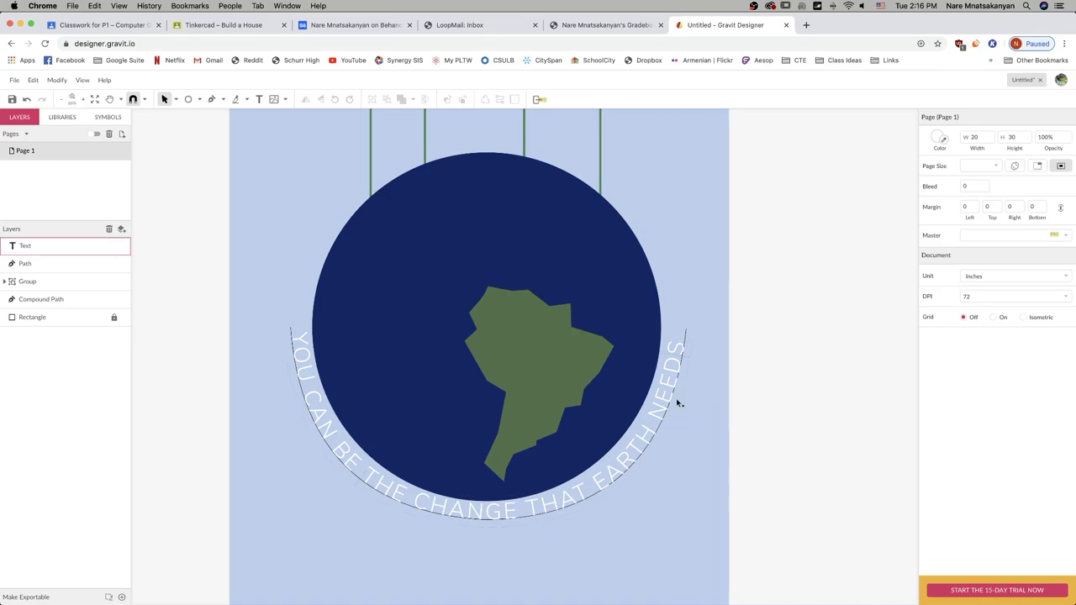
Nudge the curved text straight down away from the globe, to about Y 15.2 in, and deselect it.
left_click(667, 408)
key("Down")
key("Down")
key("Down")
key("Down")
key("Down")
key("Down")
key("Down")
key("Down")
key("Down")
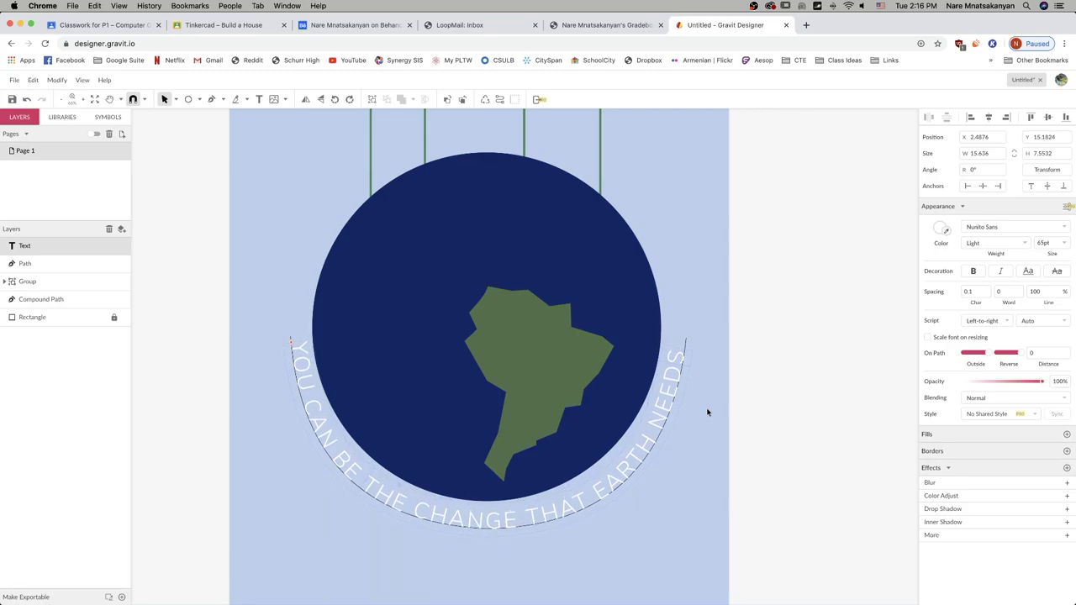
scroll(792, 396, "down", 1)
left_click(792, 396)
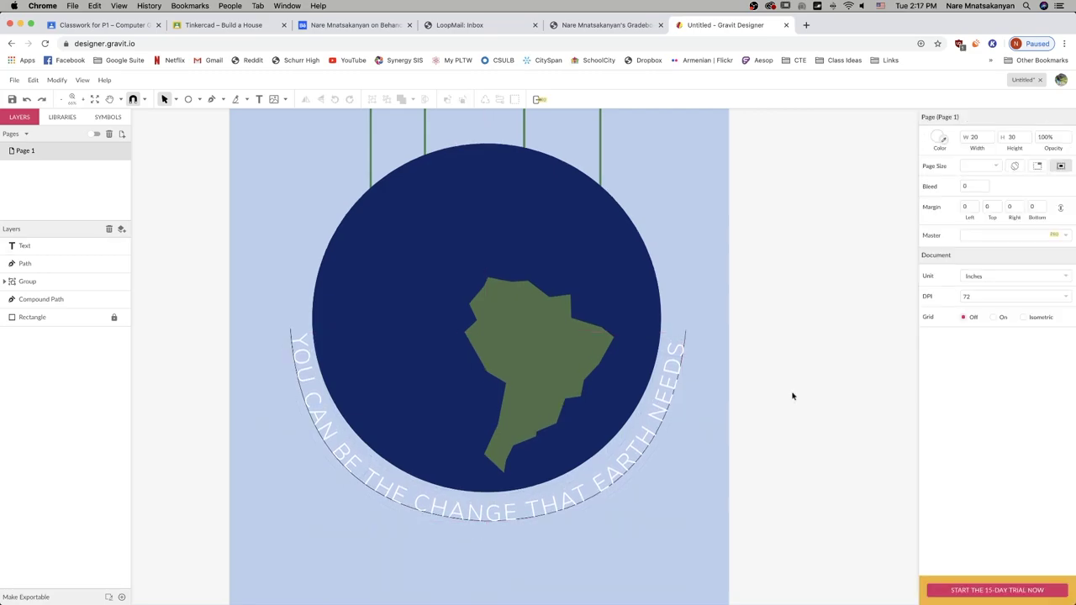
Enlarge the U-shaped curve proportionally about its center, to about 17.08 in wide and 8.30 in high.
left_click(685, 336)
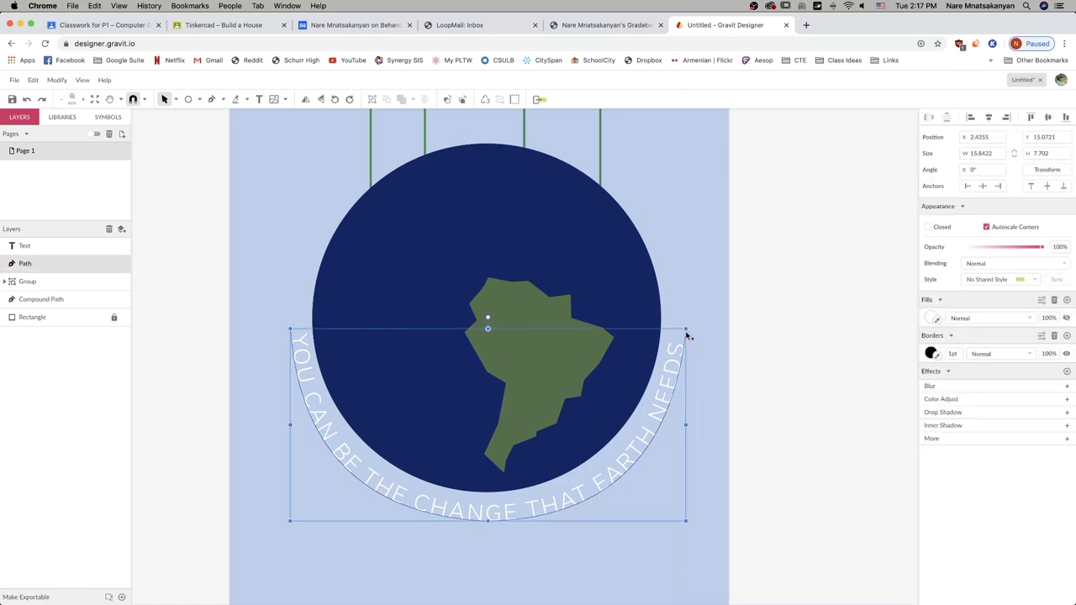
left_click(706, 353)
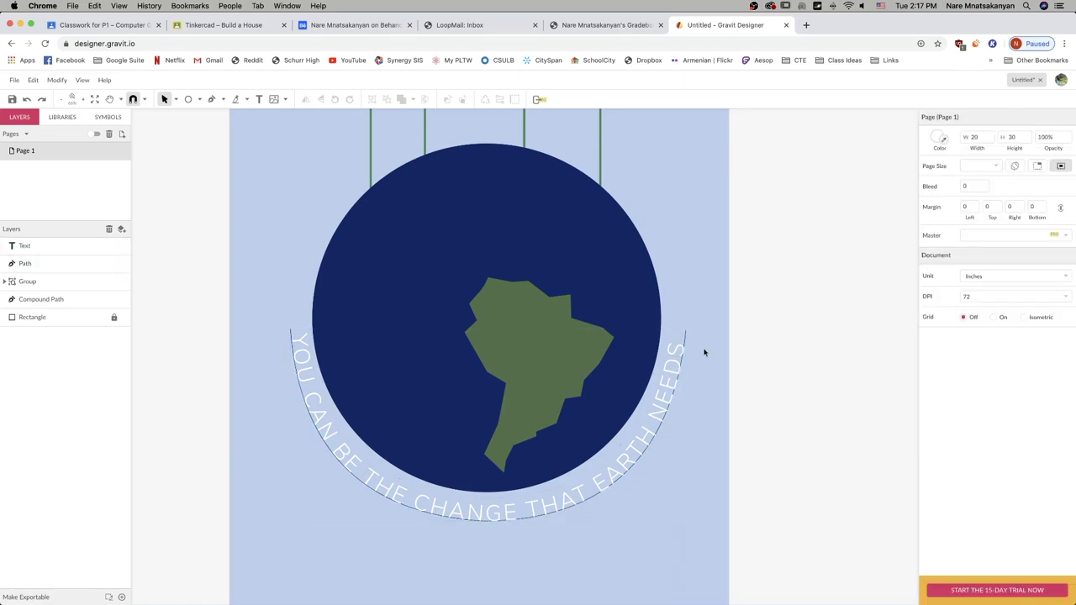
left_click(685, 336)
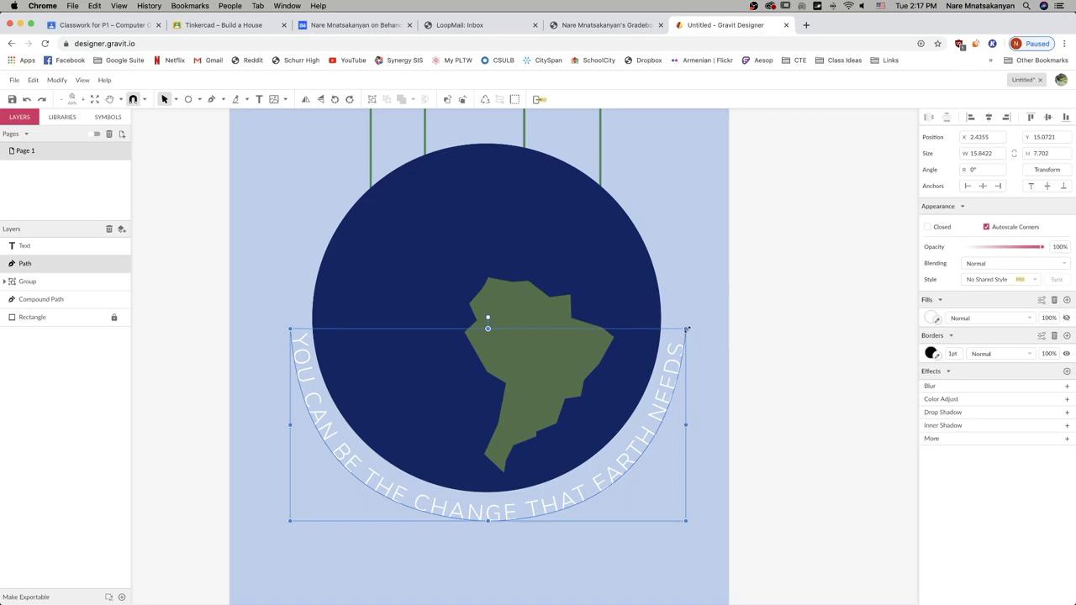
left_click_drag(686, 329, 701, 324)
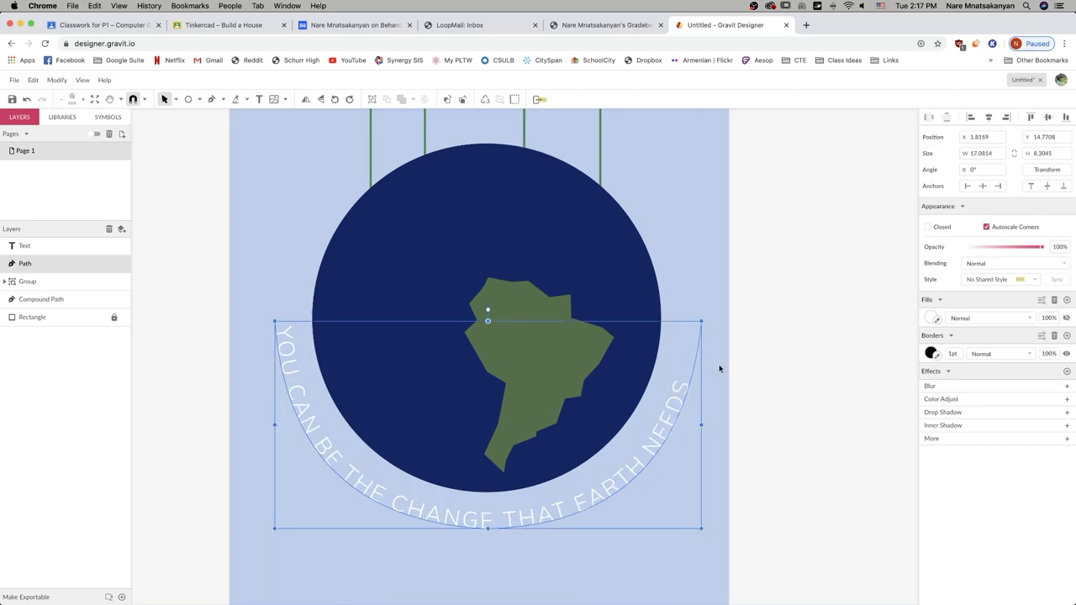
Set the curved text's size to 72 pt so it fills the enlarged curve, and deselect it.
left_click(619, 501)
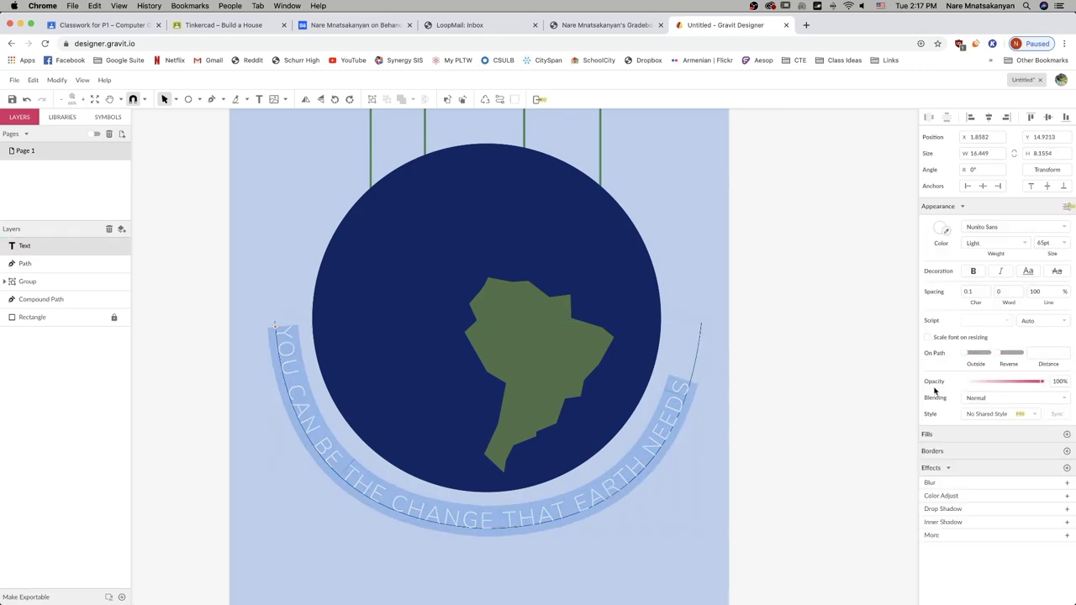
double_click(1042, 242)
type("70")
key("Return")
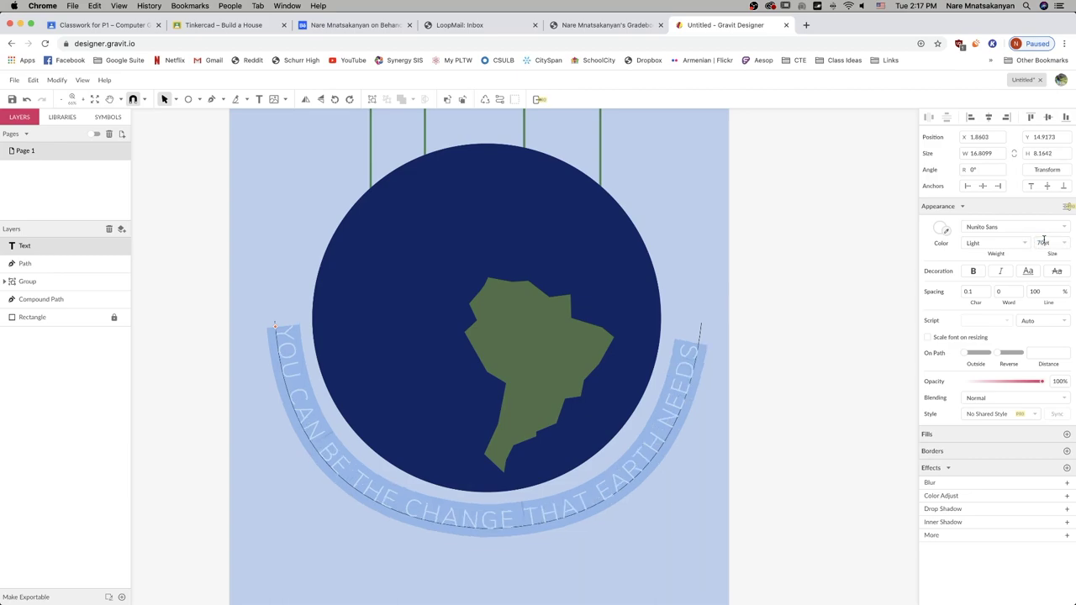
left_click(1043, 242)
type("72")
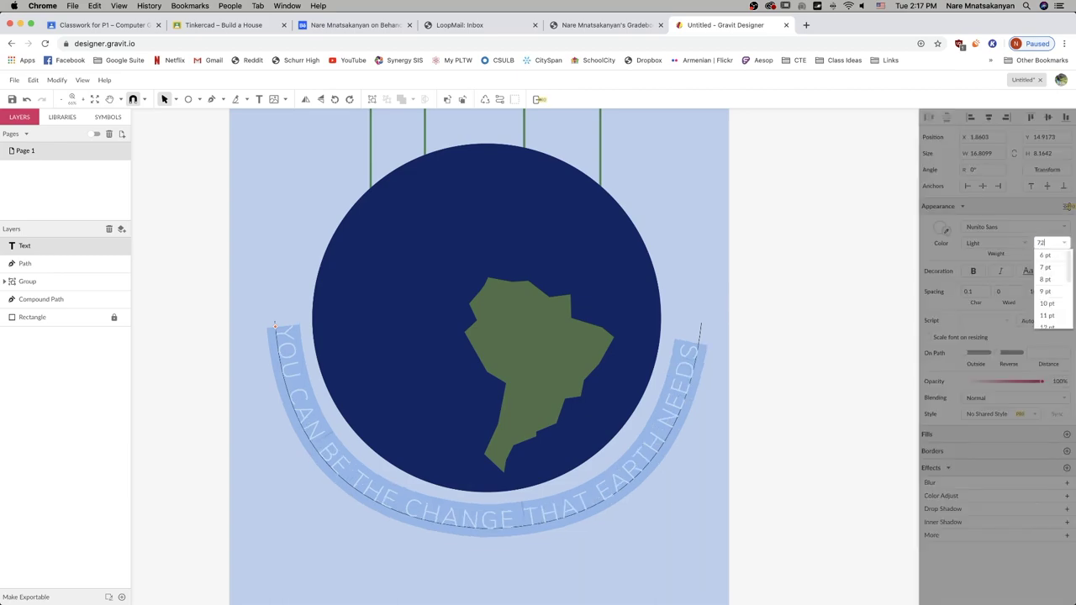
key("Return")
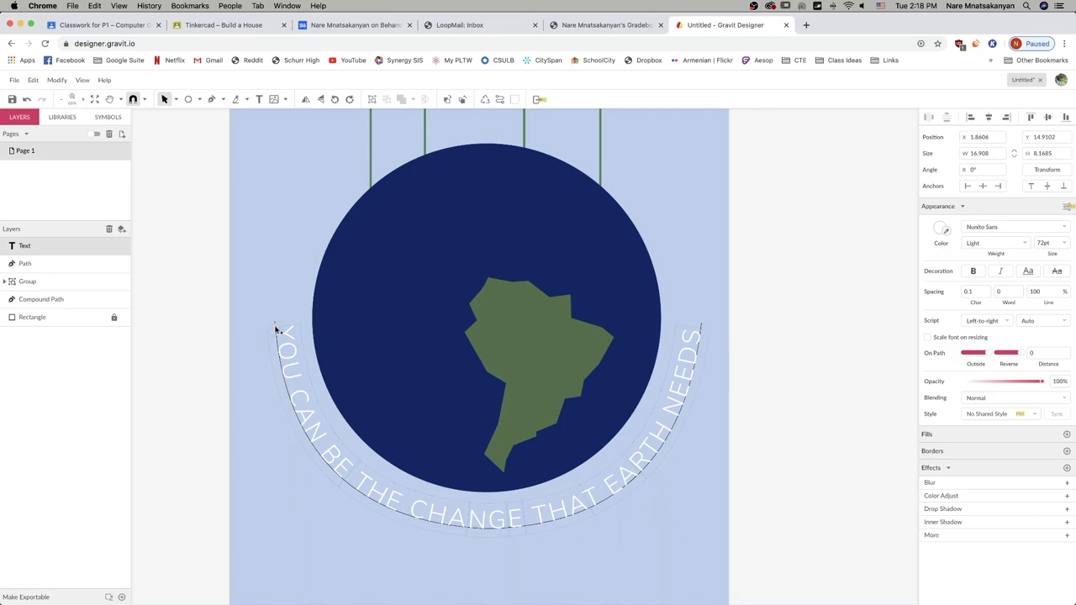
mouse_move(275, 329)
left_mouse_down()
mouse_move(328, 445)
mouse_move(283, 391)
mouse_move(264, 336)
mouse_move(307, 416)
mouse_move(283, 377)
mouse_move(276, 329)
left_mouse_up()
left_click(827, 493)
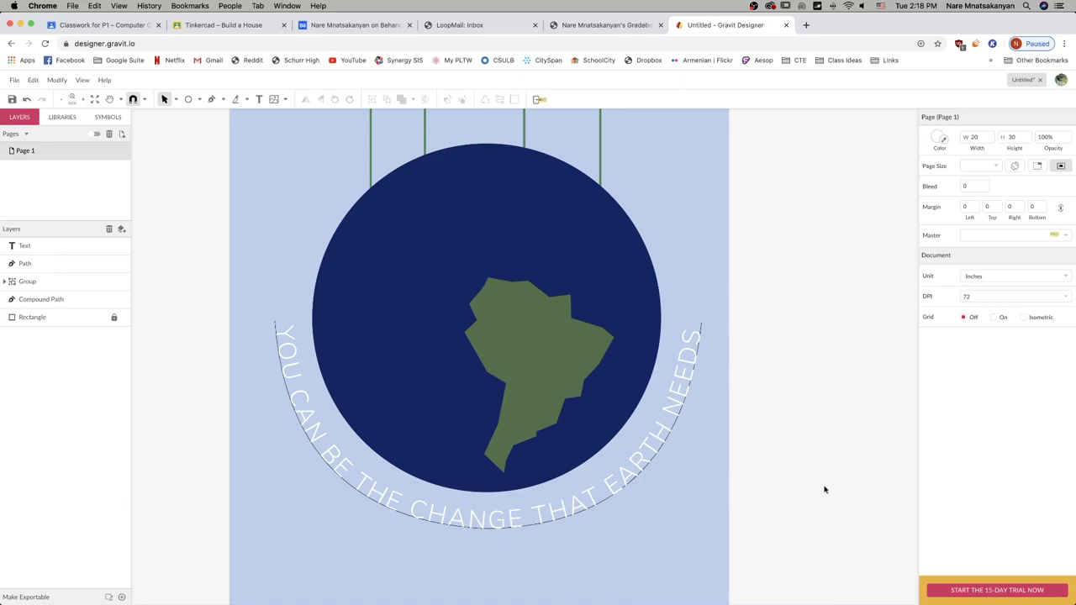
Remove the black 1 pt border from the U-shaped curve and deselect it.
left_click(701, 326)
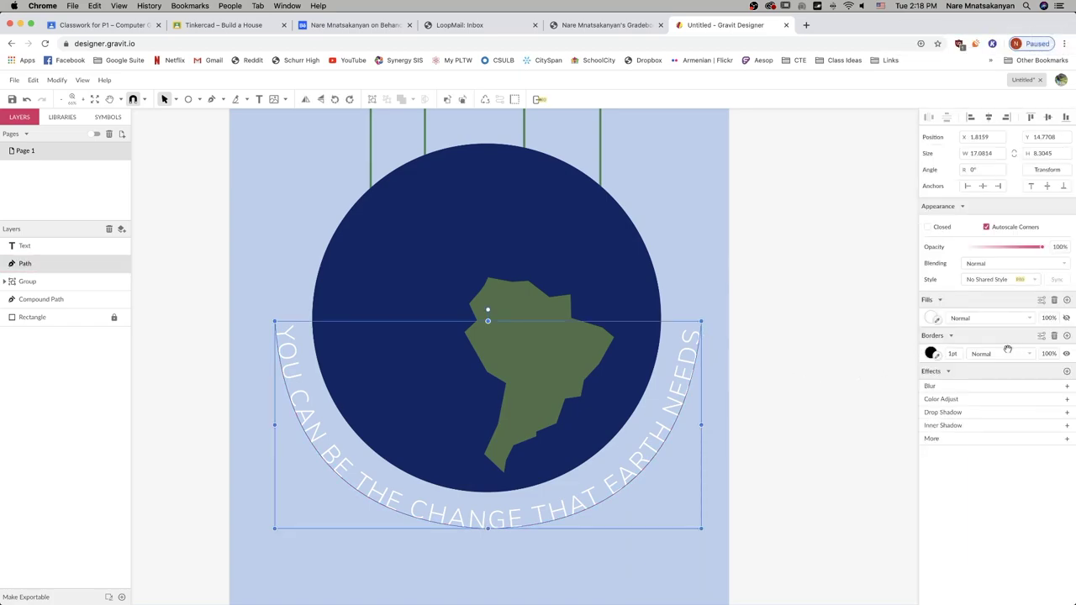
left_click(931, 354)
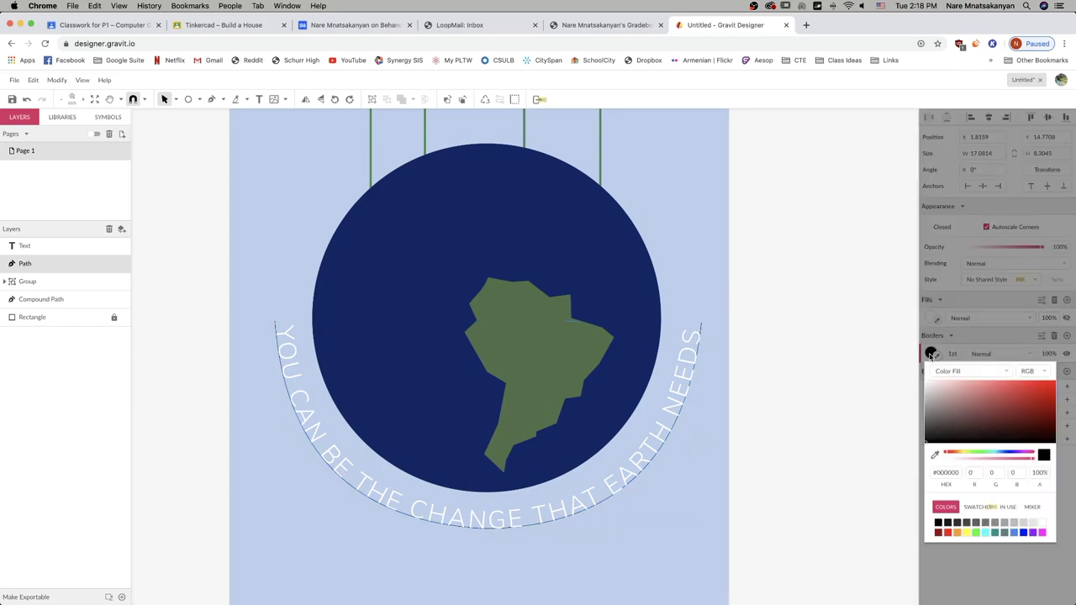
left_click(930, 353)
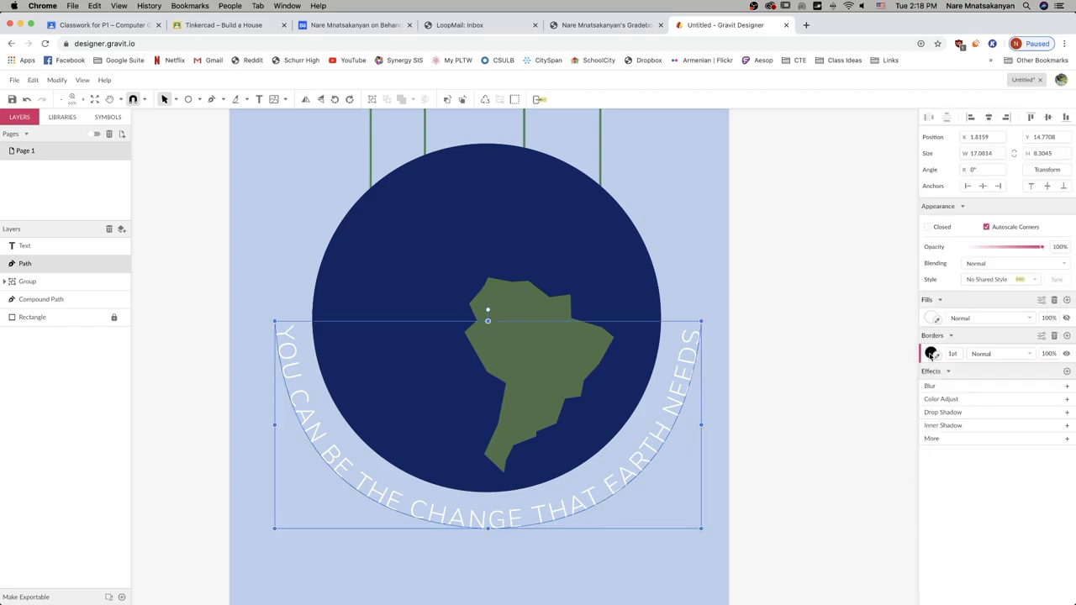
left_click(1055, 337)
left_click(847, 381)
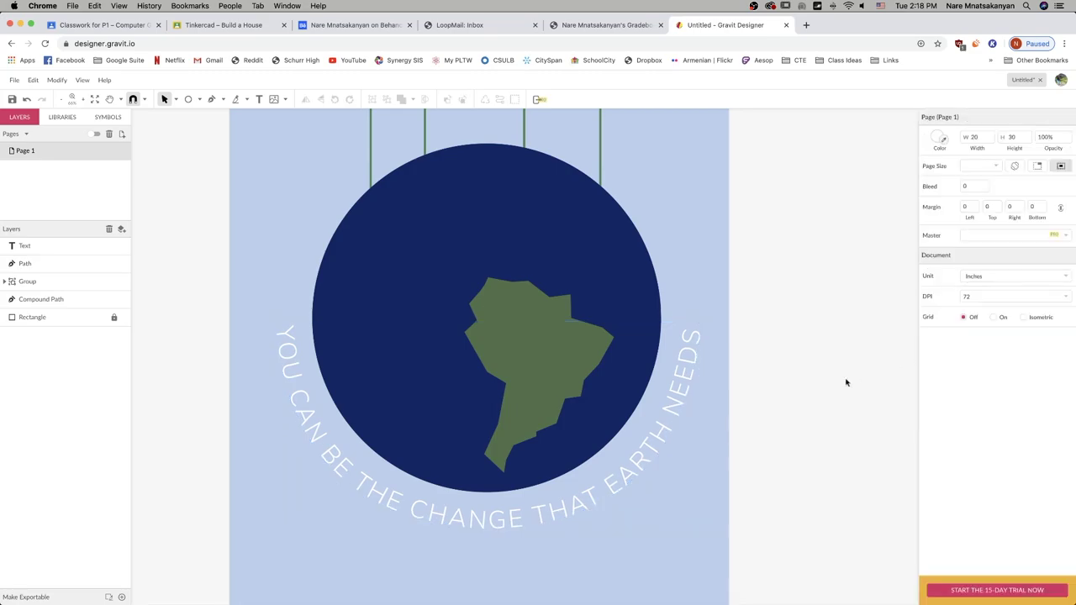
Review the whole poster's composition, from the STOP CLIMATE CHANGE lettering down to the curved text under the globe.
left_click(62, 99)
left_click(61, 99)
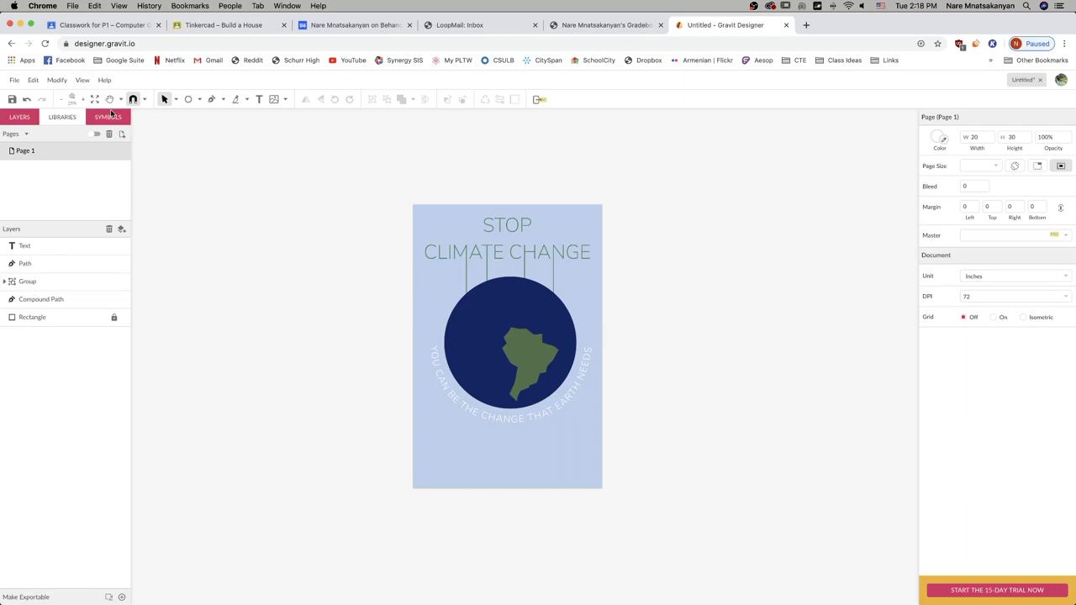
left_click(83, 101)
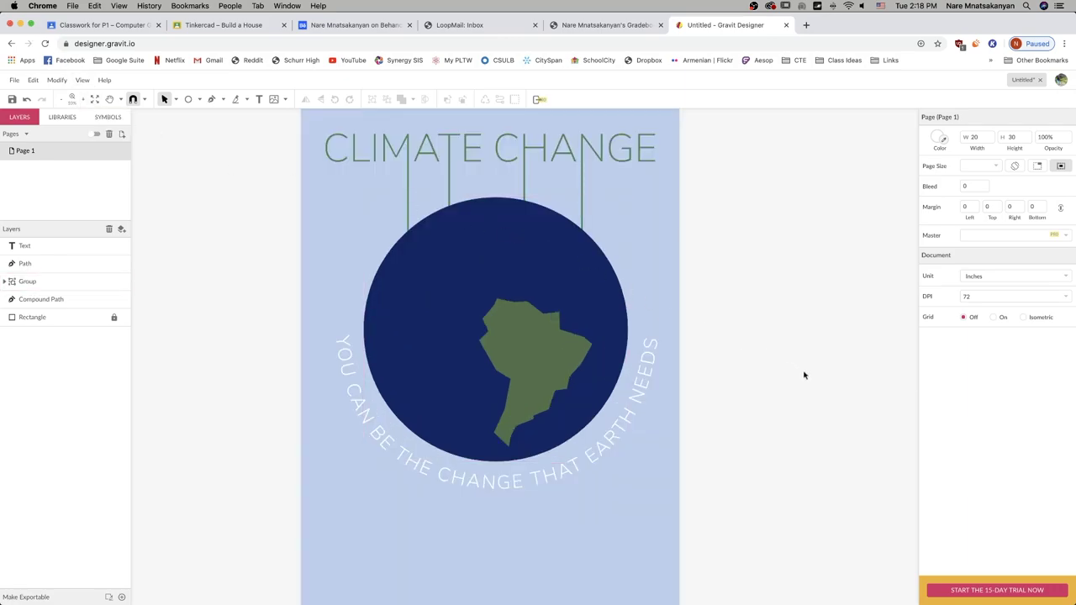
scroll(805, 372, "up", 2)
scroll(804, 375, "up", 3)
scroll(801, 374, "down", 2)
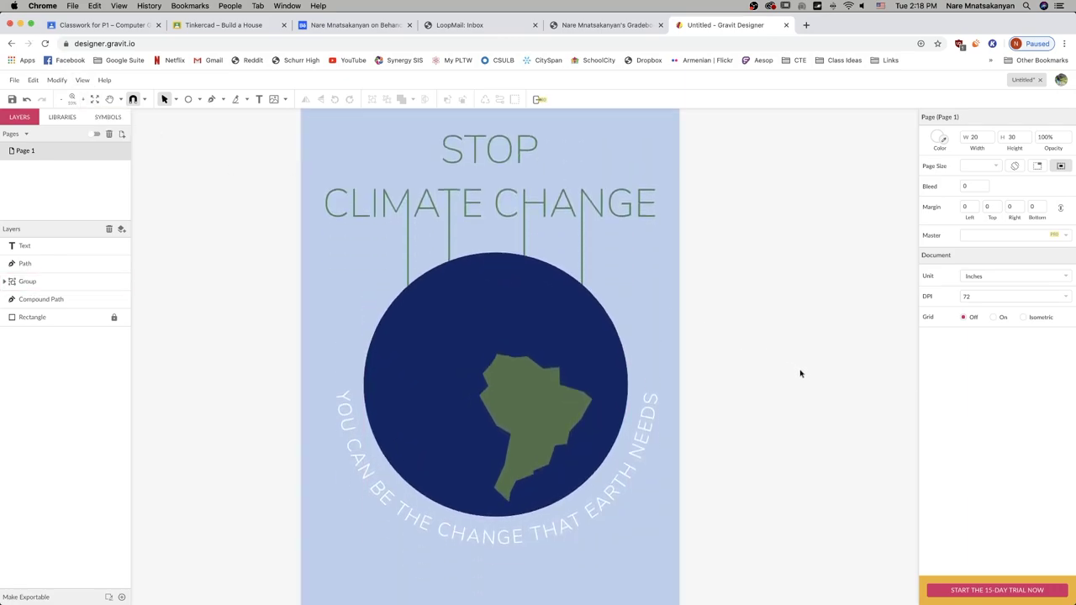
scroll(800, 373, "up", 2)
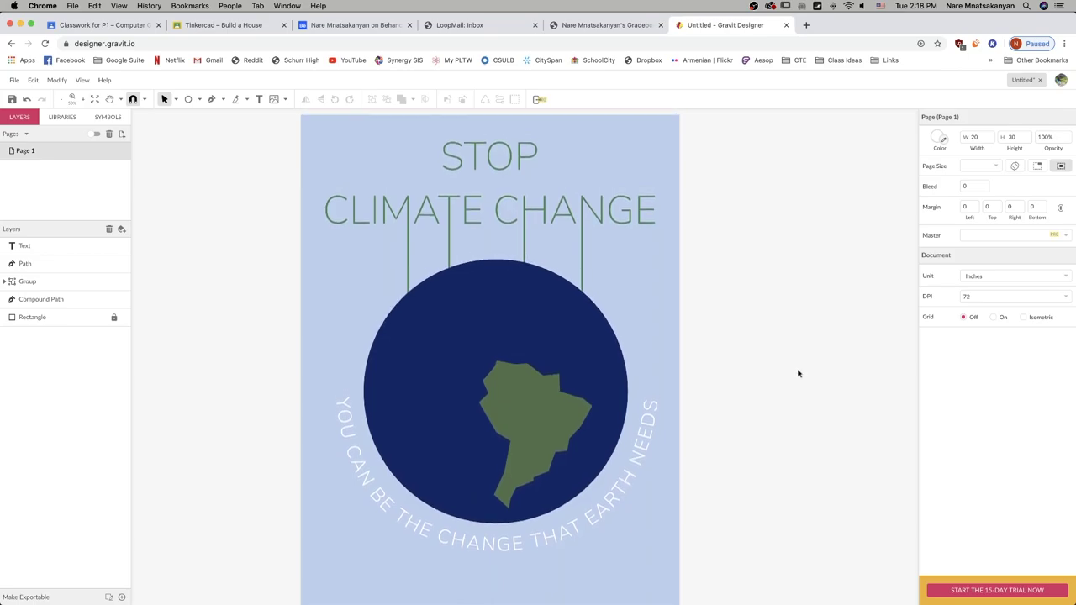